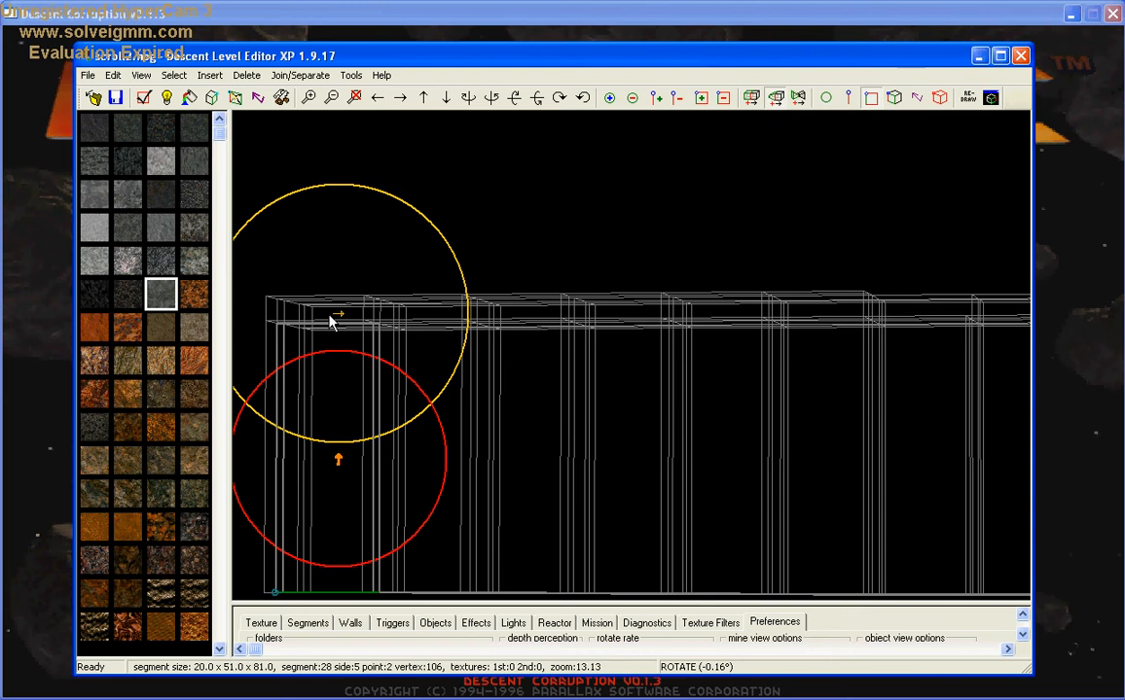
- Examine the wireframe level by selecting segments along the upper passage and the tall segment beneath it
{"action": "left_click", "coordinate": [300, 309]}
{"action": "key", "text": "f"}
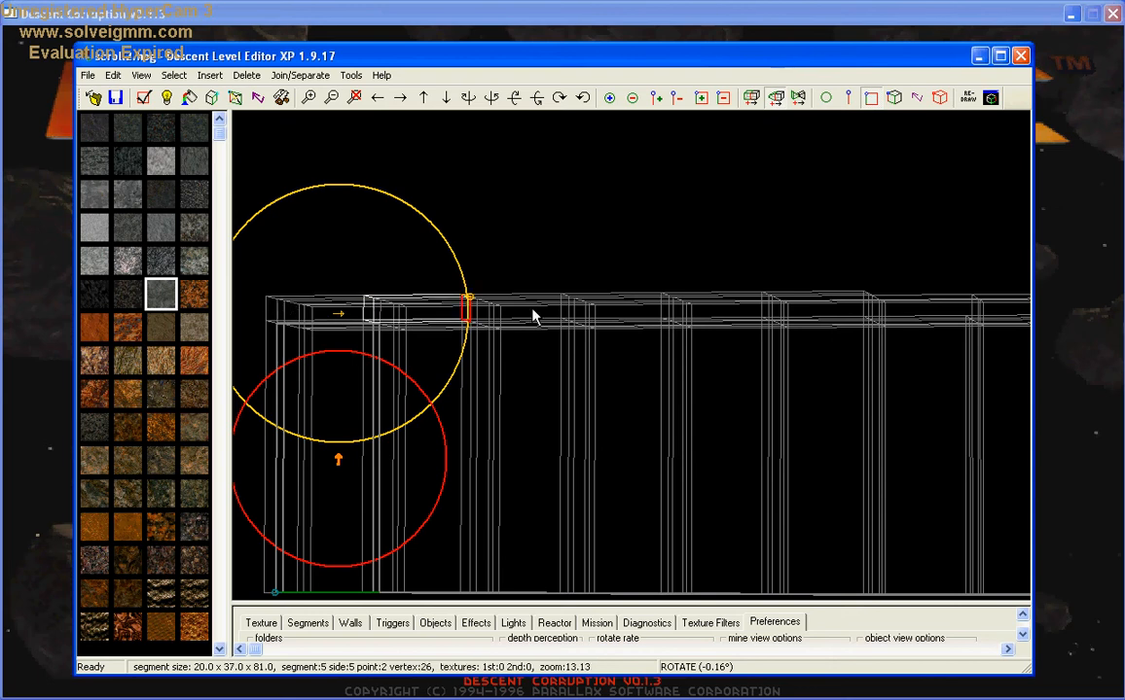
{"action": "key", "text": "f"}
{"action": "left_click", "coordinate": [838, 311]}
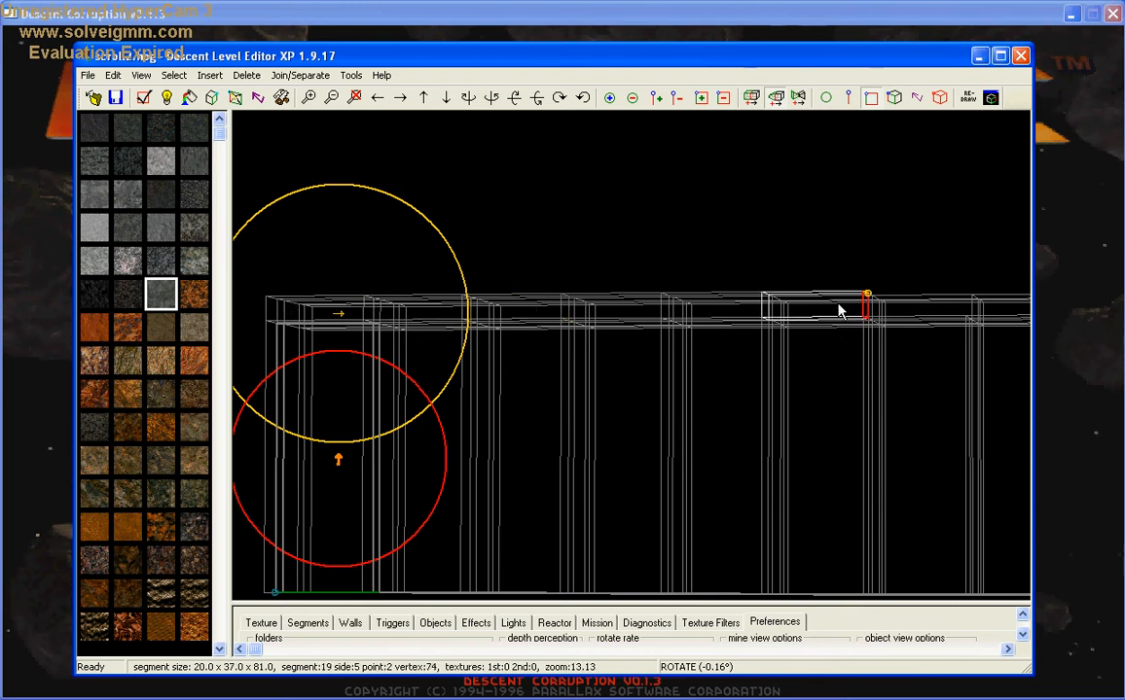
{"action": "left_click", "coordinate": [276, 311]}
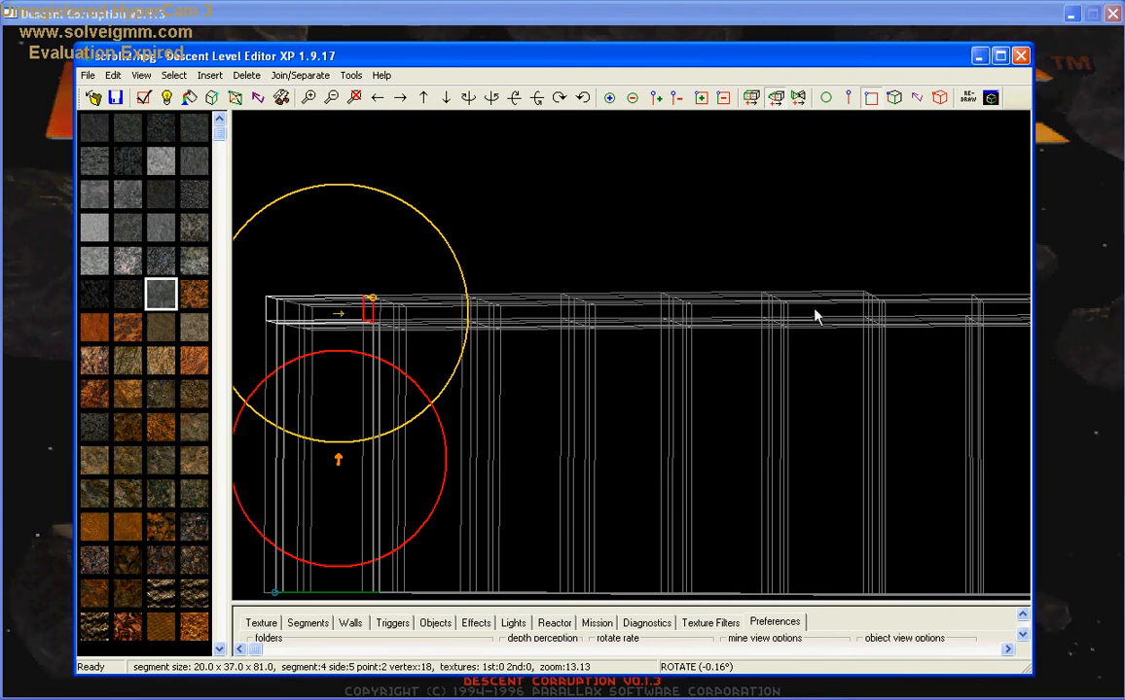
{"action": "middle_click_drag", "start_coordinate": [509, 293], "coordinate": [614, 275]}
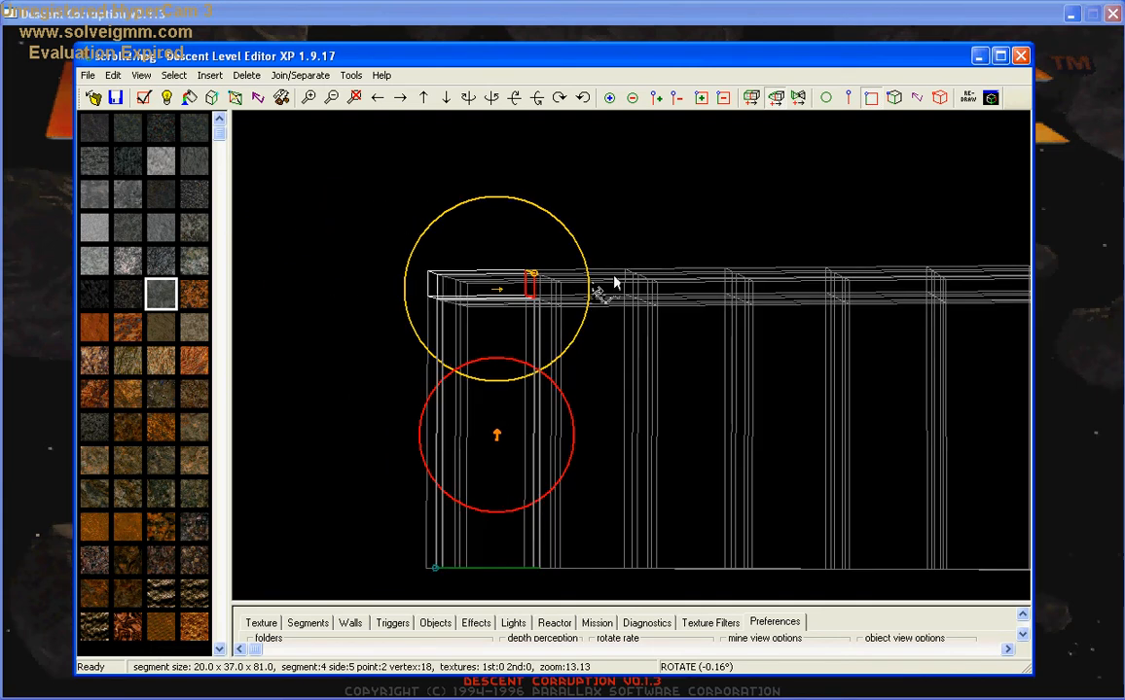
{"action": "left_click", "coordinate": [496, 449]}
{"action": "middle_click_drag", "start_coordinate": [499, 444], "coordinate": [522, 426]}
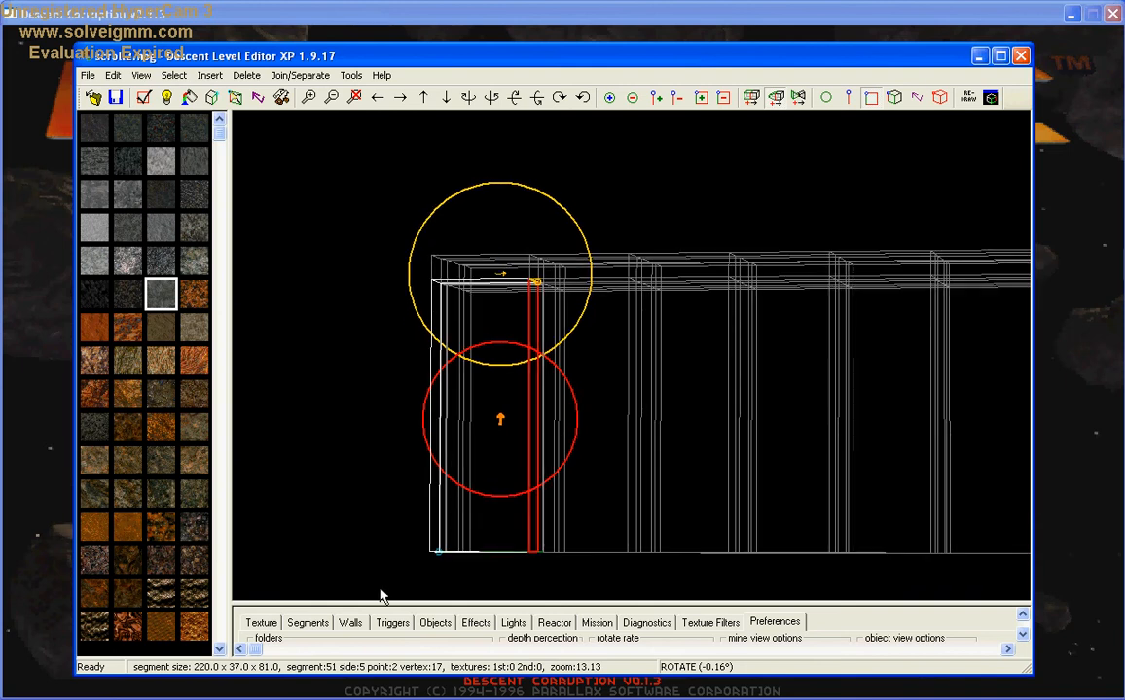
- Show the object settings and compare the Player #1 start in the upper passage with the Full Map power-up below it
{"action": "left_click_drag", "start_coordinate": [381, 596], "coordinate": [418, 421]}
{"action": "left_click", "coordinate": [436, 445]}
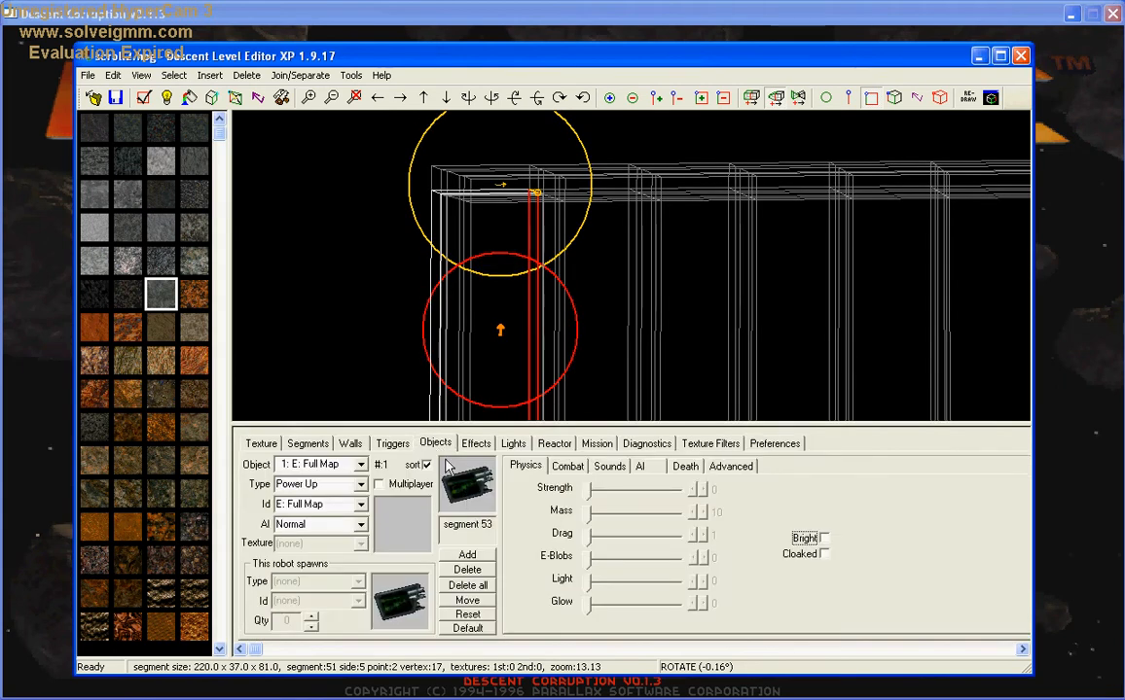
{"action": "left_click", "coordinate": [503, 189]}
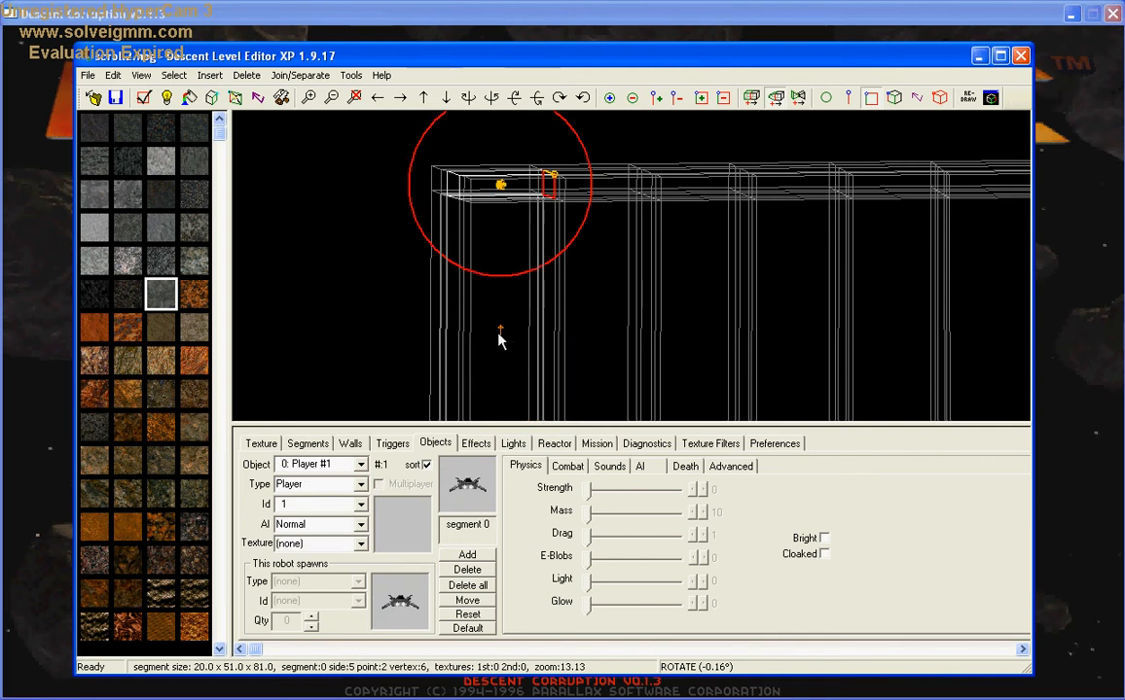
{"action": "left_click", "coordinate": [499, 335]}
{"action": "left_click", "coordinate": [502, 191]}
{"action": "left_click_drag", "start_coordinate": [547, 428], "coordinate": [569, 556]}
{"action": "left_click", "coordinate": [479, 384]}
{"action": "left_click", "coordinate": [501, 252]}
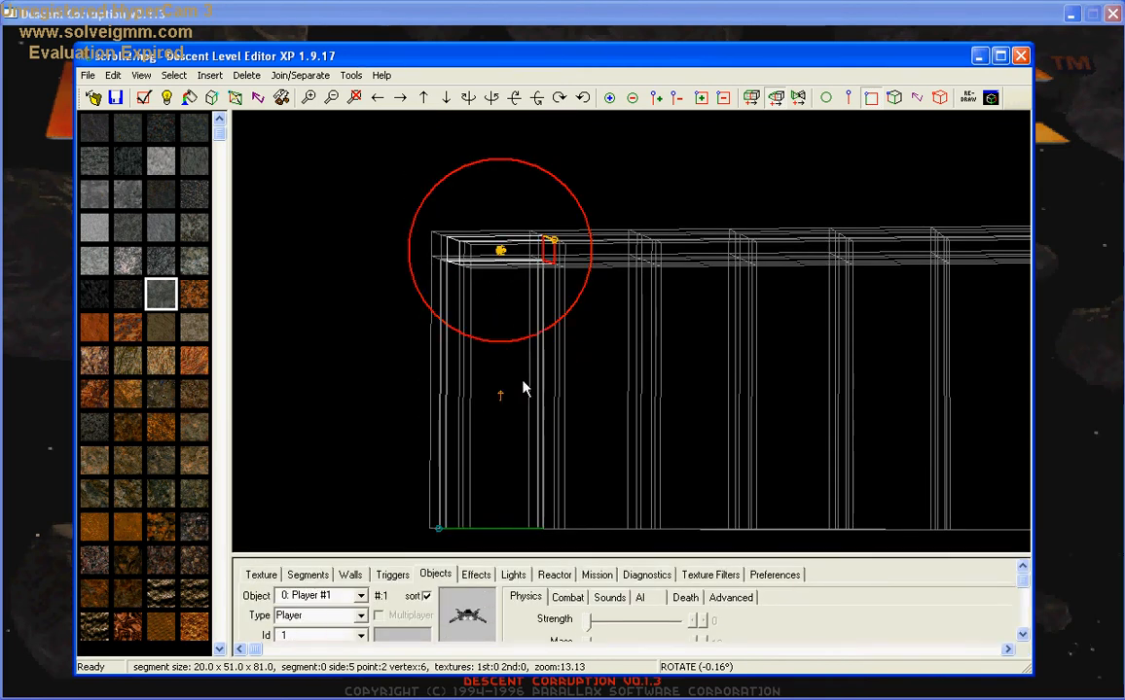
{"action": "left_click", "coordinate": [521, 380]}
{"action": "left_click", "coordinate": [503, 249]}
{"action": "left_click", "coordinate": [503, 382]}
{"action": "middle_click_drag", "start_coordinate": [623, 378], "coordinate": [655, 377]}
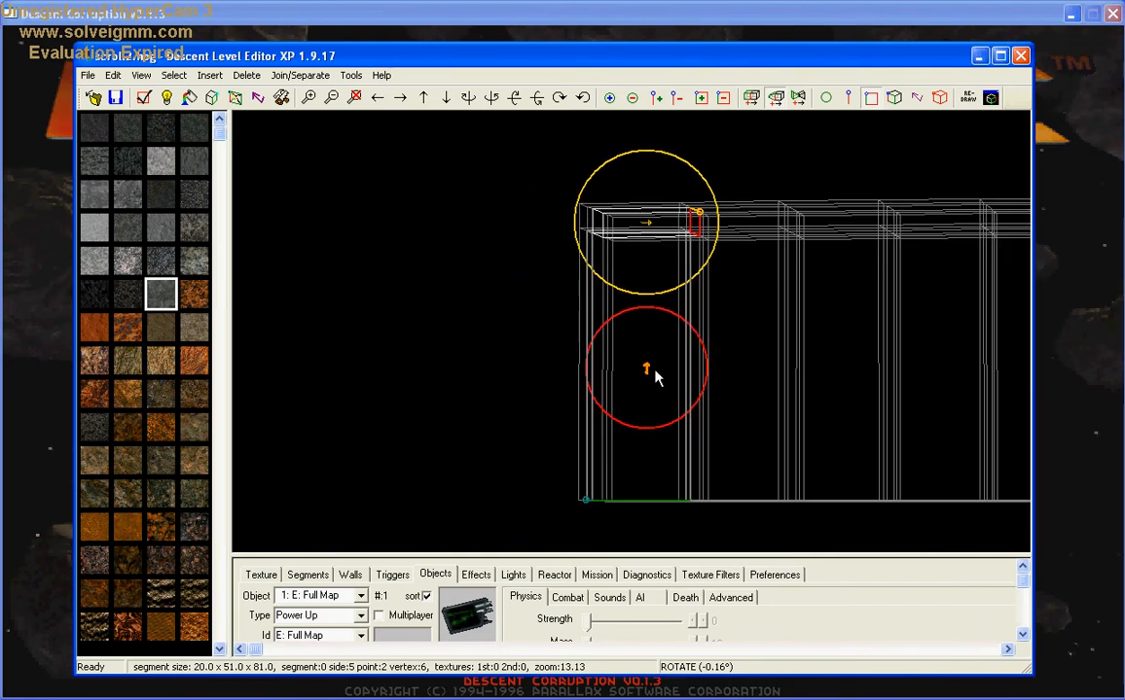
{"action": "left_click", "coordinate": [647, 227]}
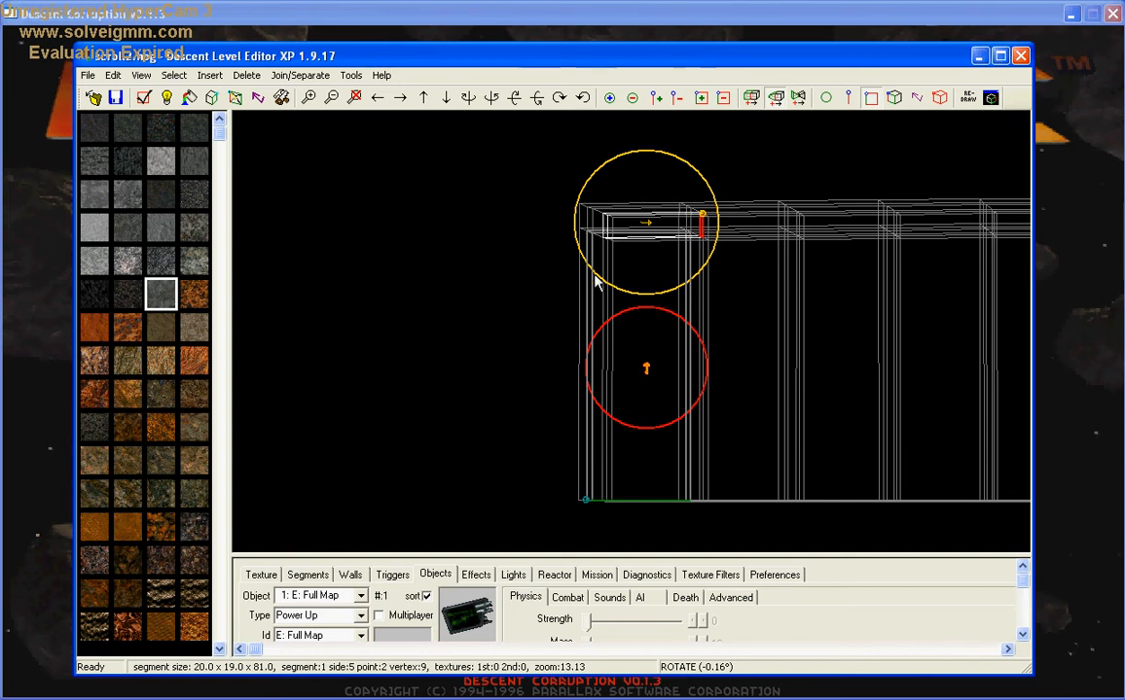
- Examine the tall lower segment and follow the passage along to the far end of the level
{"action": "middle_click_drag", "start_coordinate": [823, 345], "coordinate": [714, 395]}
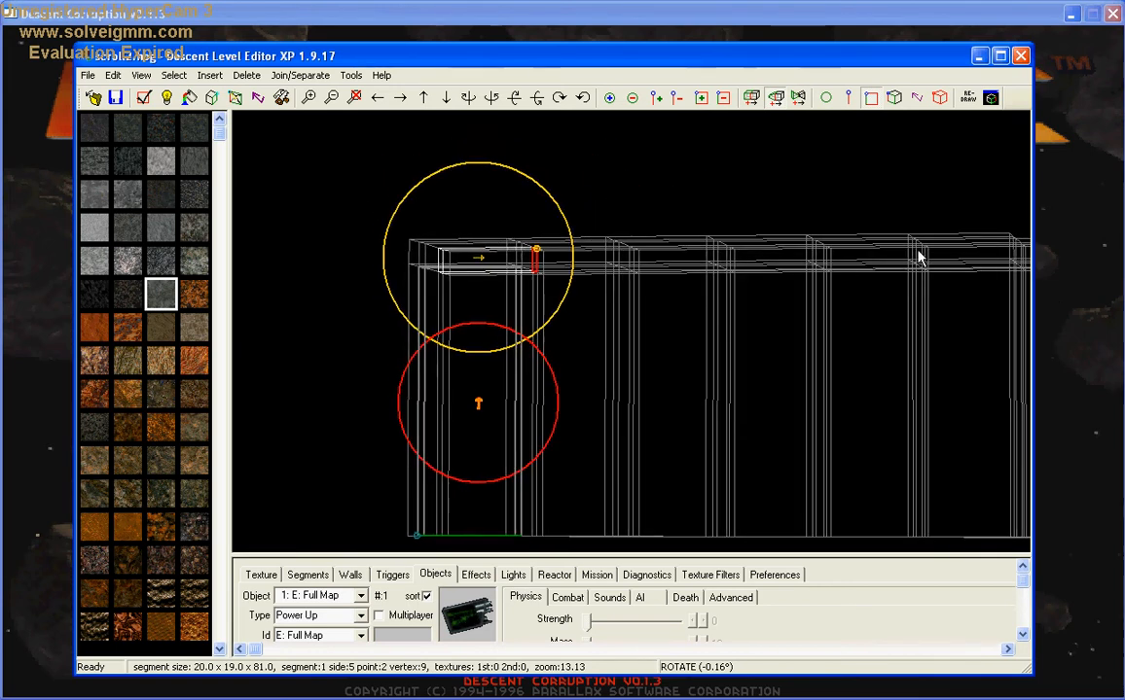
{"action": "left_click", "coordinate": [427, 282]}
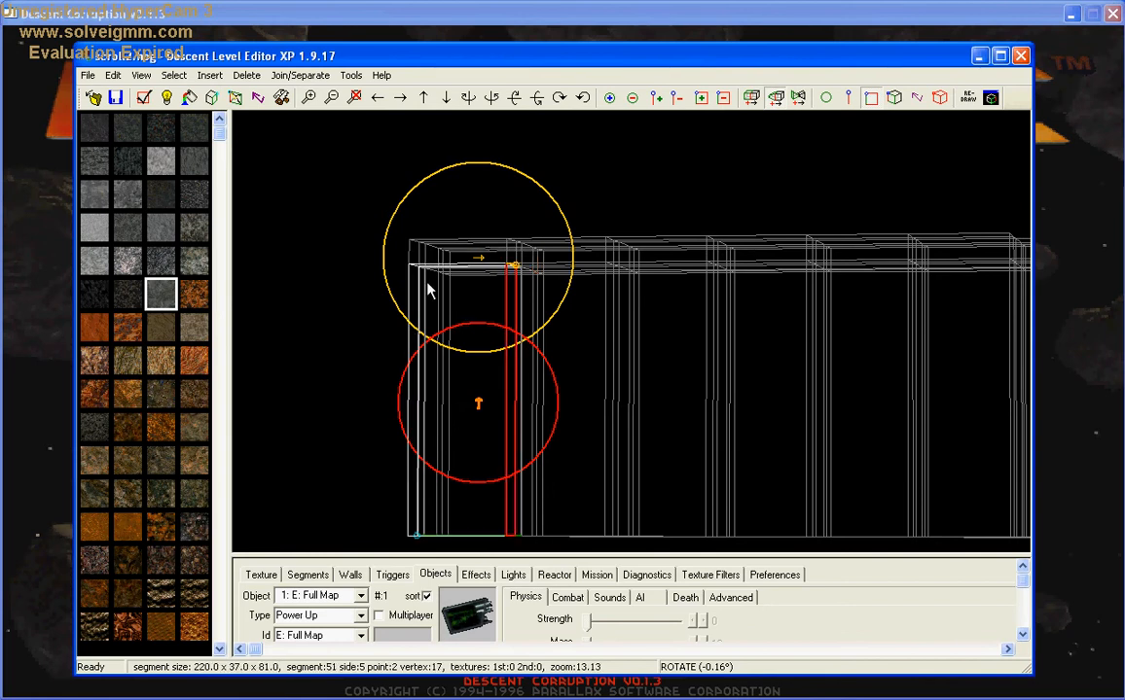
{"action": "middle_click_drag", "start_coordinate": [471, 369], "coordinate": [471, 329]}
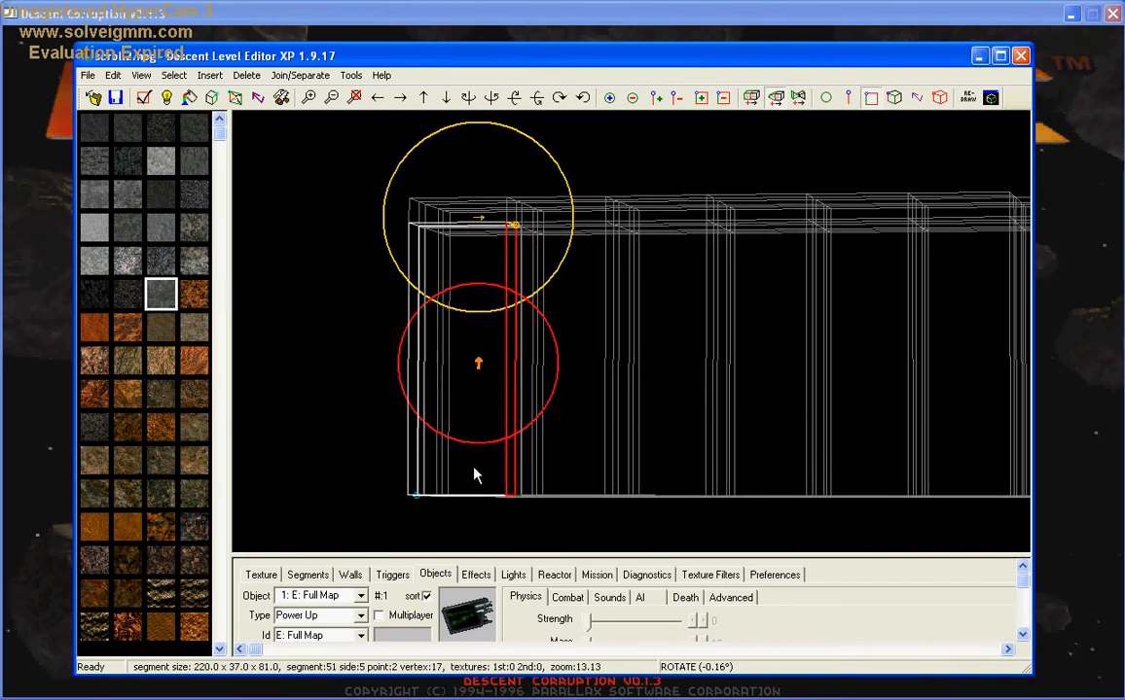
{"action": "middle_click_drag", "start_coordinate": [687, 435], "coordinate": [394, 424]}
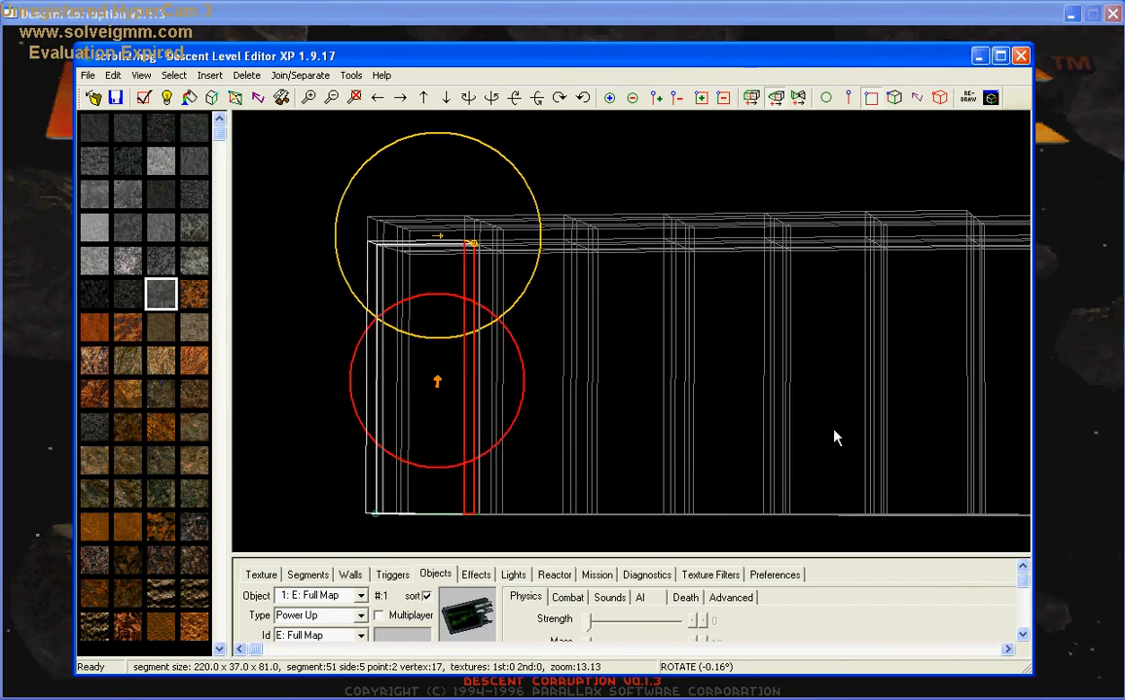
{"action": "middle_click_drag", "start_coordinate": [834, 438], "coordinate": [701, 415]}
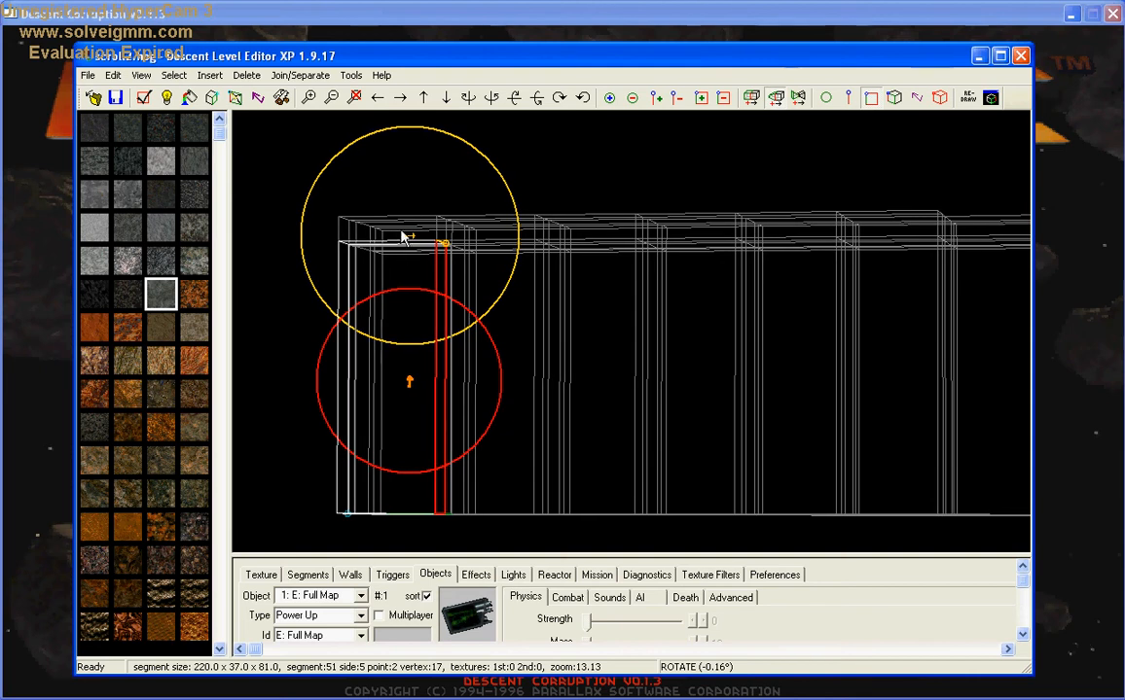
{"action": "middle_click_drag", "start_coordinate": [893, 251], "coordinate": [835, 304]}
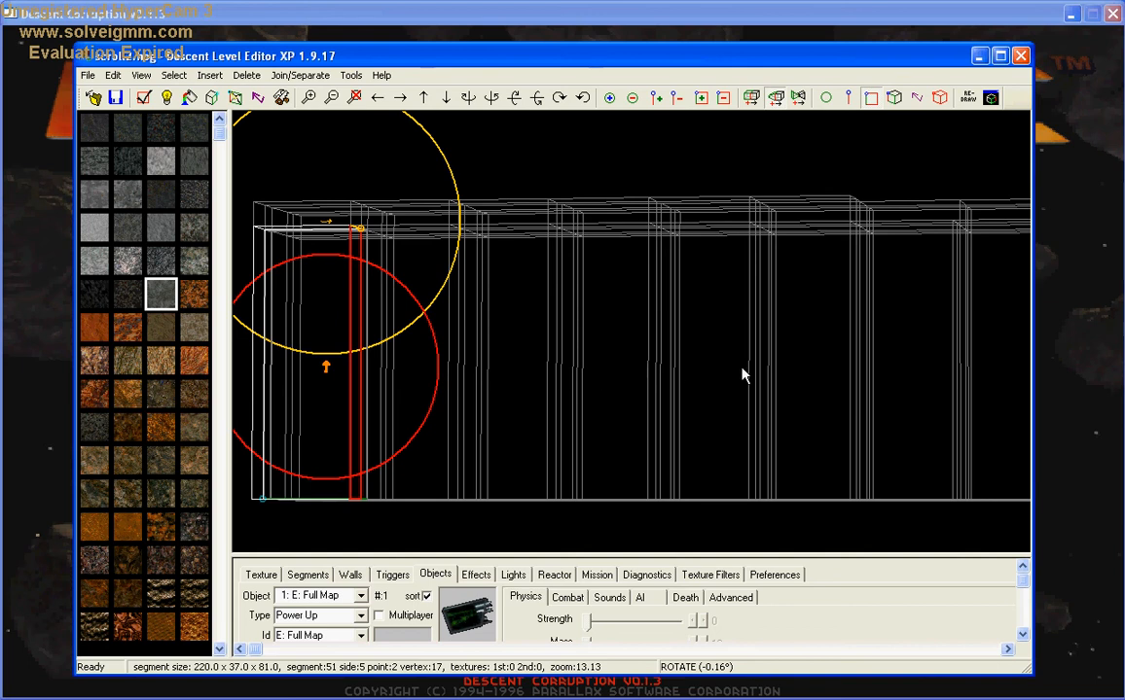
{"action": "middle_click_drag", "start_coordinate": [858, 362], "coordinate": [694, 342]}
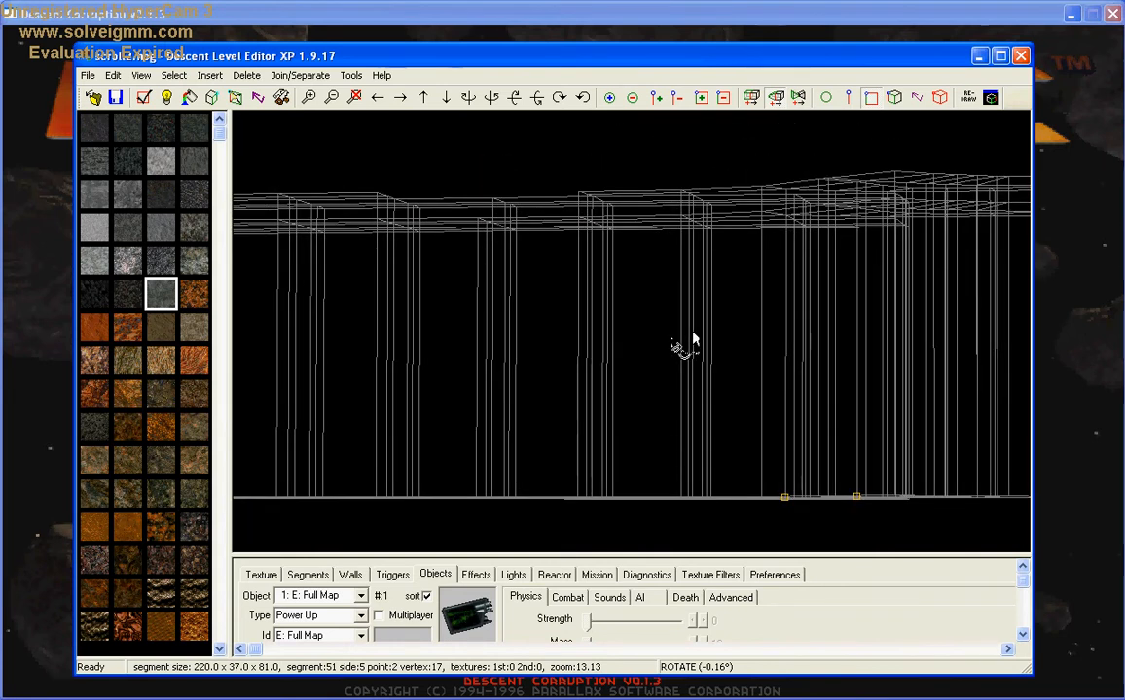
- Switch to Descent II, start a new game with the Scroll2 mission and raise the level scroll rate to 36
{"action": "left_click", "coordinate": [714, 16]}
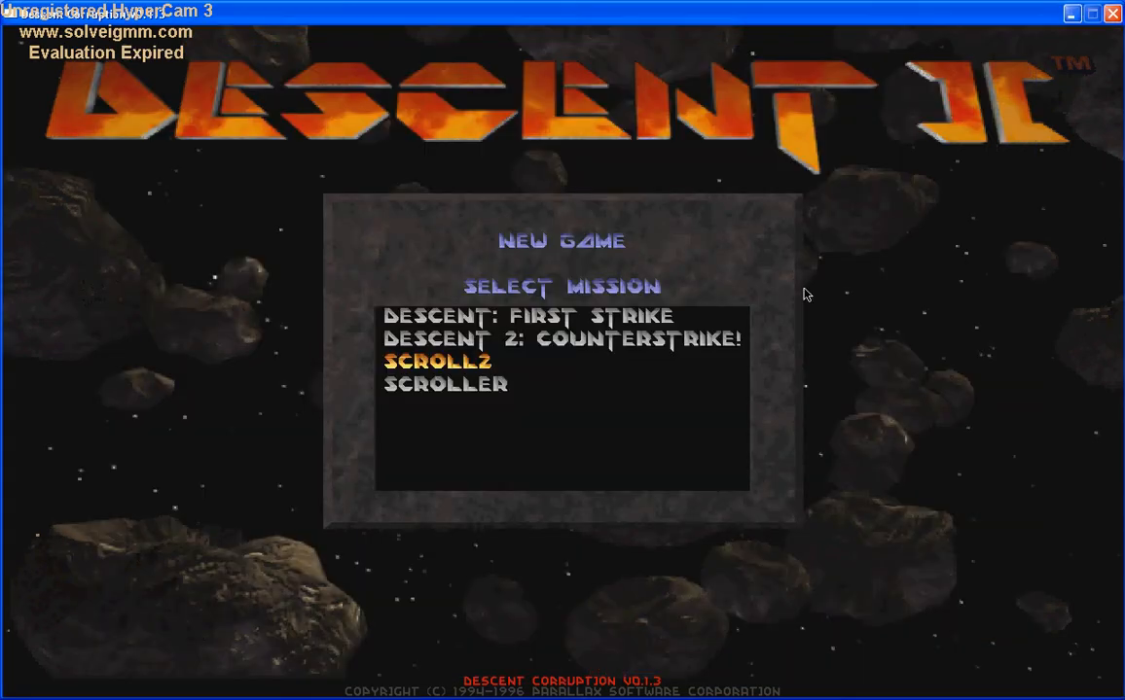
{"action": "key", "text": "Return"}
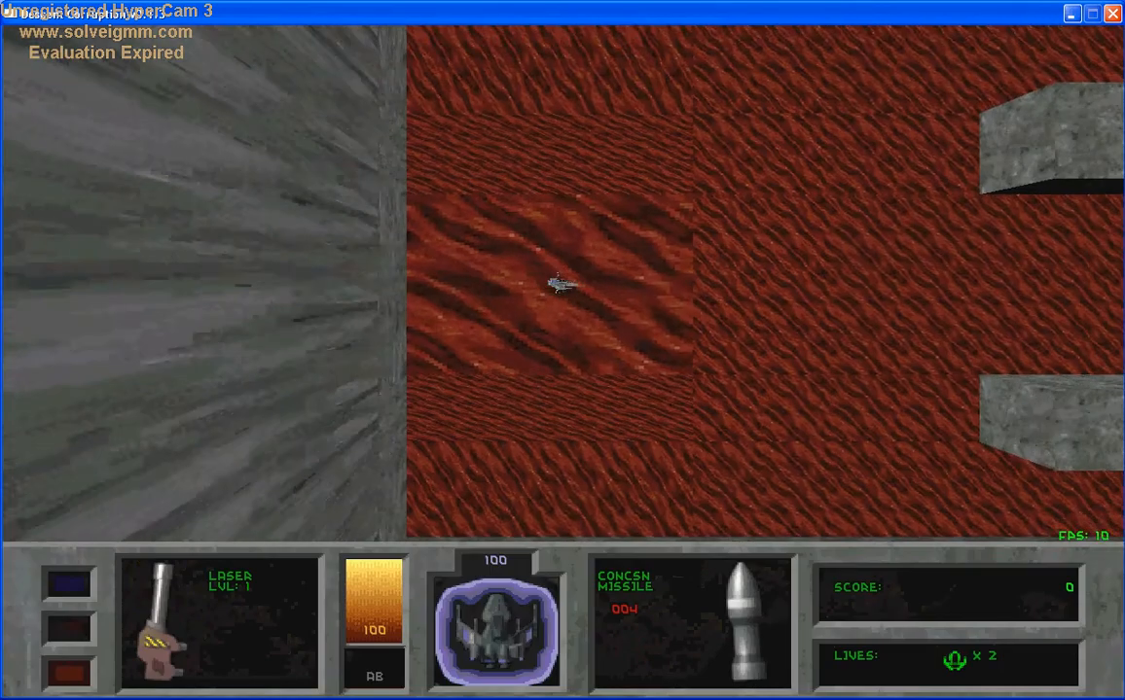
{"action": "key", "text": "equal"}
{"action": "key", "text": "equal"}
{"action": "key", "text": "equal"}
{"action": "key", "text": "equal"}
{"action": "key", "text": "equal"}
{"action": "key", "text": "equal"}
{"action": "key", "text": "equal"}
{"action": "key", "text": "equal"}
{"action": "key", "text": "equal"}
{"action": "key", "text": "equal"}
{"action": "key", "text": "equal"}
{"action": "key", "text": "equal"}
{"action": "key", "text": "equal"}
{"action": "key", "text": "equal"}
{"action": "key", "text": "equal"}
{"action": "key", "text": "equal"}
{"action": "key", "text": "equal"}
{"action": "key", "text": "equal"}
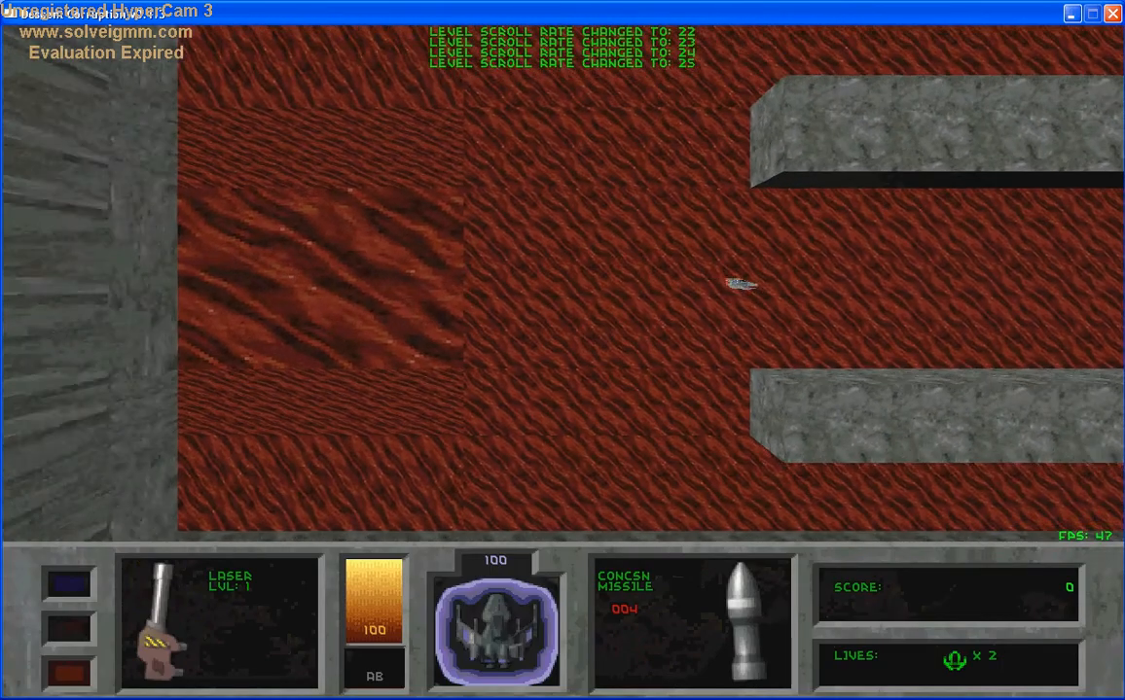
{"action": "key", "text": "equal"}
{"action": "key", "text": "equal"}
{"action": "key", "text": "equal"}
{"action": "key", "text": "equal"}
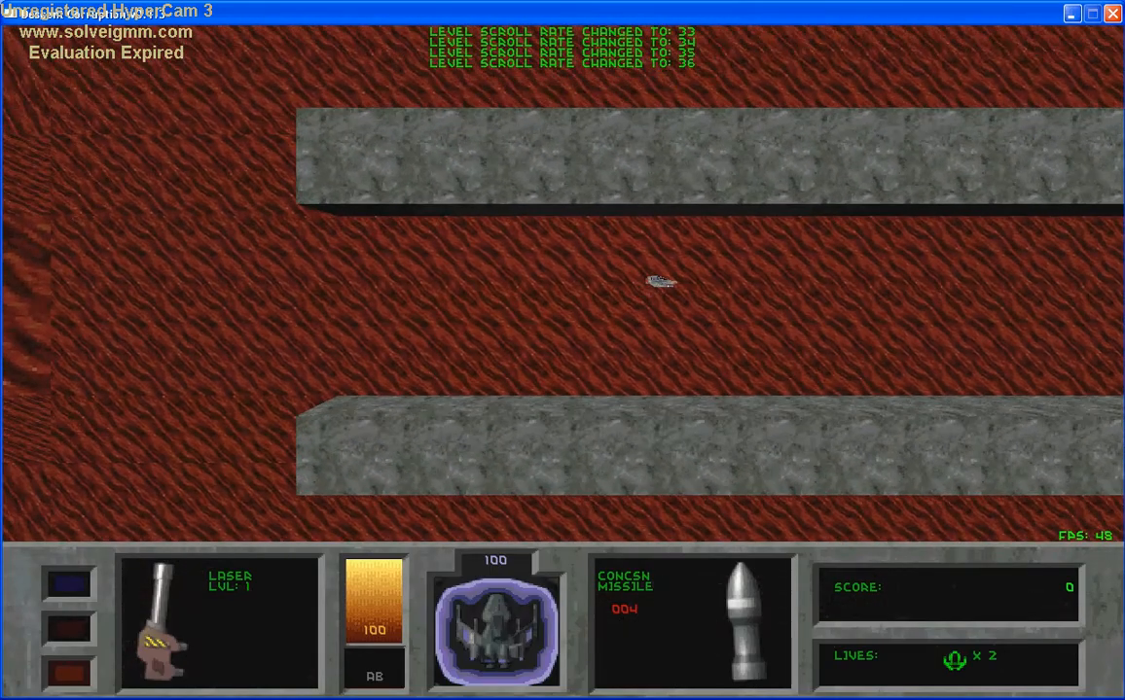
- Lower the level scroll rate to 10 during the flight along the passage
{"action": "key", "text": "minus"}
{"action": "key", "text": "minus"}
{"action": "key", "text": "minus"}
{"action": "key", "text": "minus"}
{"action": "key", "text": "minus"}
{"action": "key", "text": "minus"}
{"action": "key", "text": "minus"}
{"action": "key", "text": "minus"}
{"action": "key", "text": "minus"}
{"action": "key", "text": "minus"}
{"action": "key", "text": "minus"}
{"action": "key", "text": "minus"}
{"action": "key", "text": "minus"}
{"action": "key", "text": "minus"}
{"action": "key", "text": "minus"}
{"action": "key", "text": "minus"}
{"action": "key", "text": "minus"}
{"action": "key", "text": "minus"}
{"action": "key", "text": "minus"}
{"action": "key", "text": "minus"}
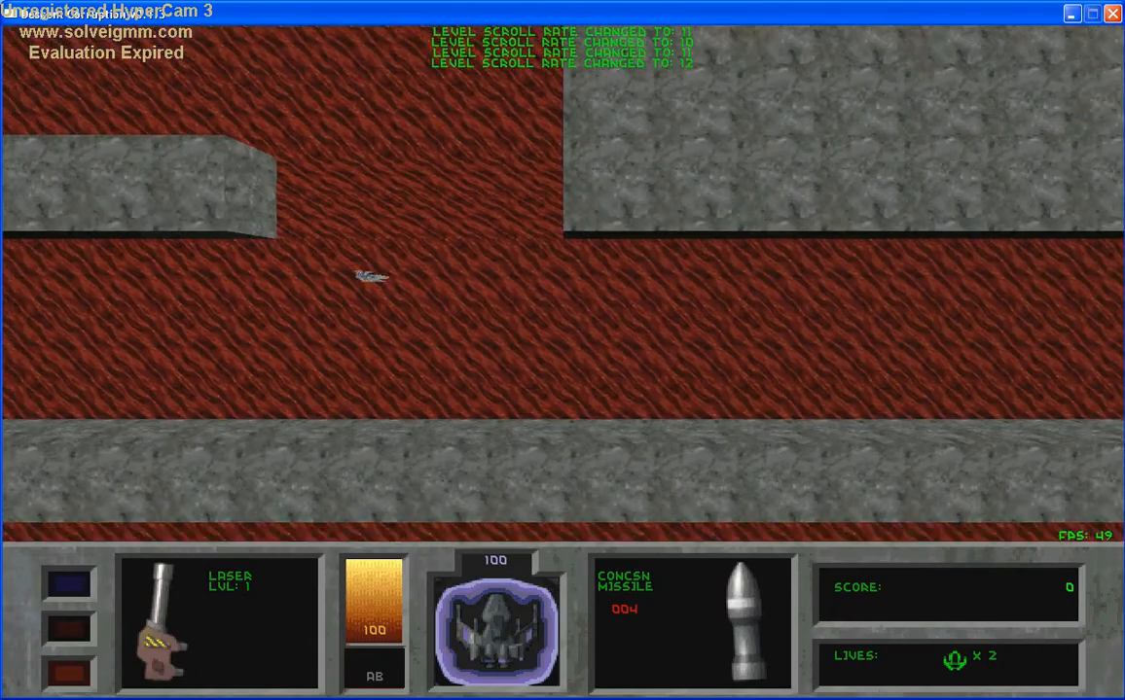
- Raise the level scroll rate again to move the camera on toward the curved tunnel
{"action": "key", "text": "equal"}
{"action": "key", "text": "equal"}
{"action": "key", "text": "equal"}
{"action": "key", "text": "equal"}
{"action": "key", "text": "equal"}
{"action": "key", "text": "equal"}
{"action": "key", "text": "equal"}
{"action": "key", "text": "equal"}
{"action": "key", "text": "equal"}
{"action": "key", "text": "equal"}
{"action": "key", "text": "equal"}
{"action": "key", "text": "equal"}
{"action": "key", "text": "equal"}
{"action": "key", "text": "equal"}
{"action": "key", "text": "equal"}
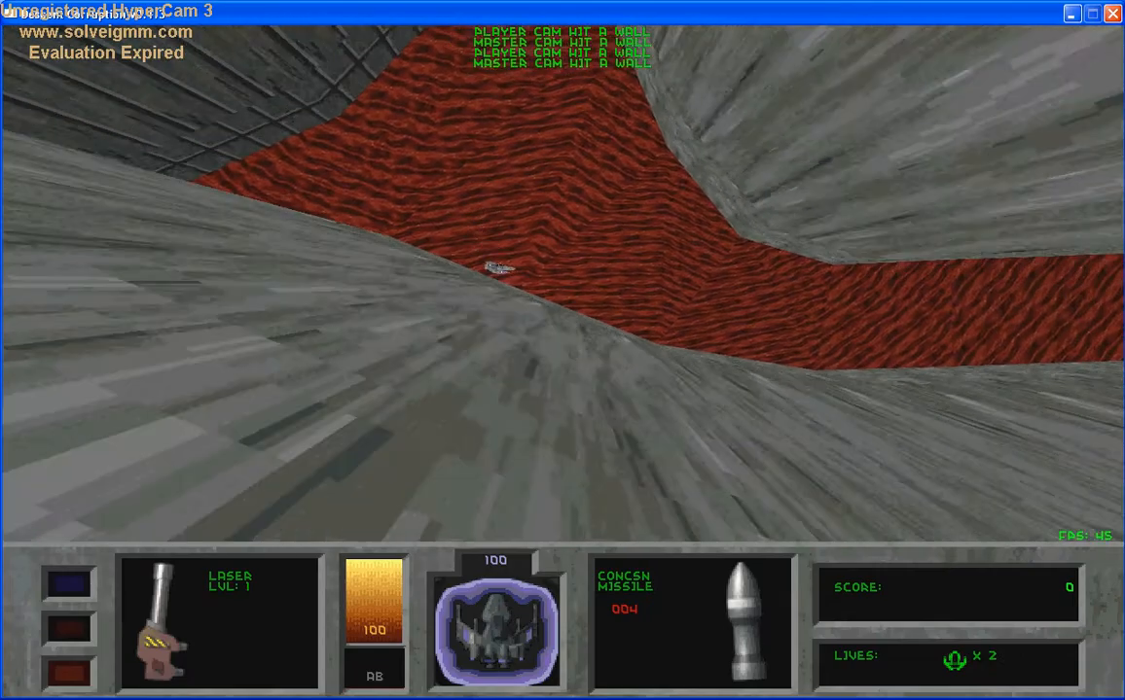
- Examine the level layout on the automap from the starting area to the curved tunnel, then return to the game
{"action": "key", "text": "Tab"}
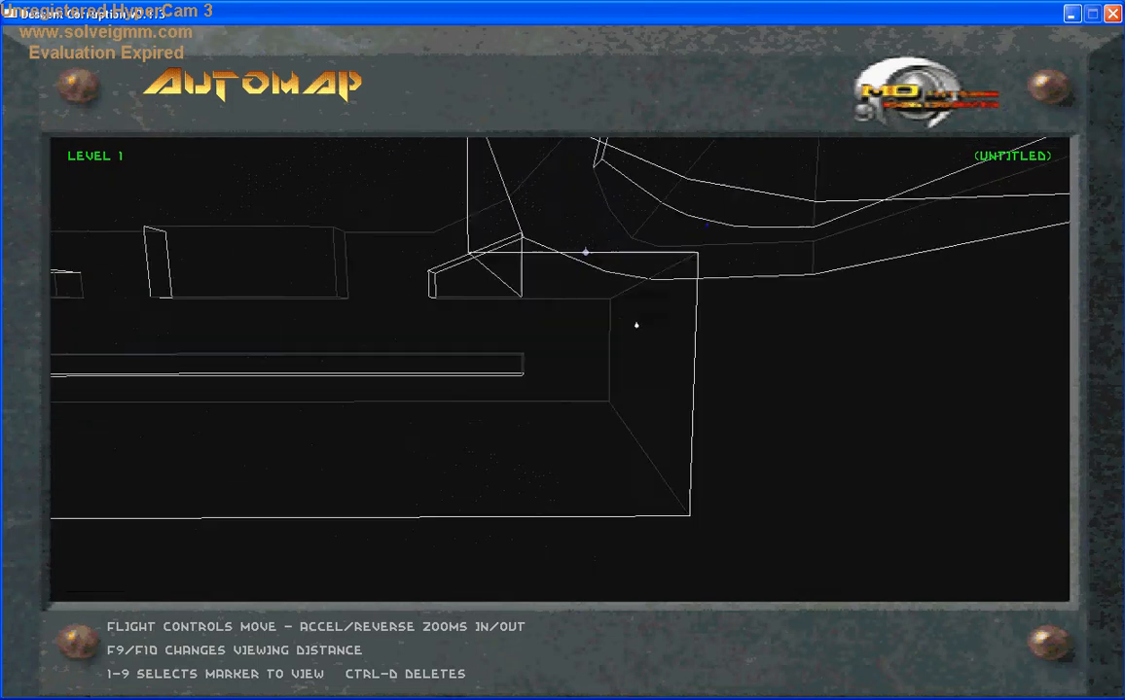
{"action": "key", "text": "a"}
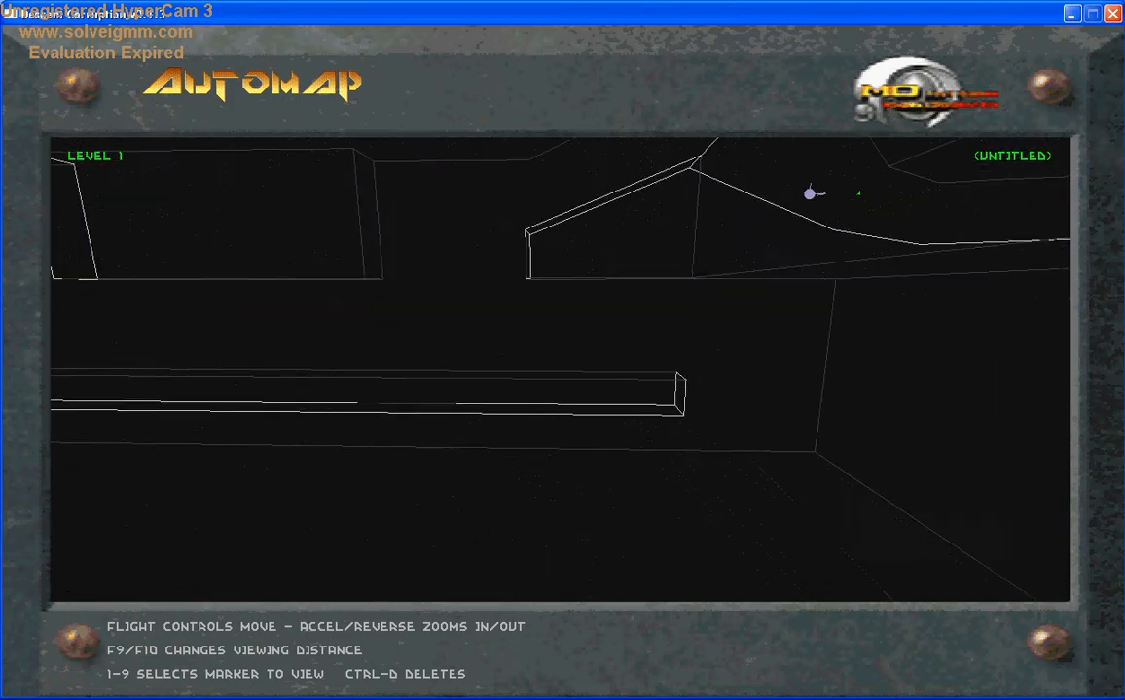
{"action": "key", "text": "a"}
{"action": "key", "text": "z"}
{"action": "key", "text": "a"}
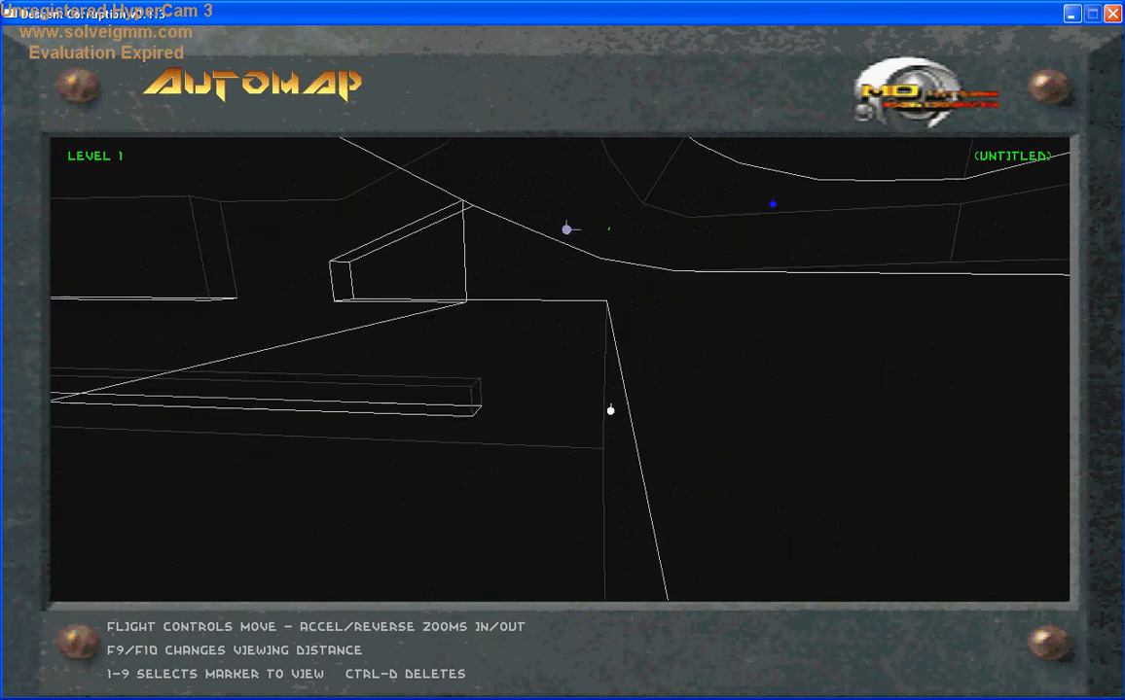
{"action": "key", "text": "z"}
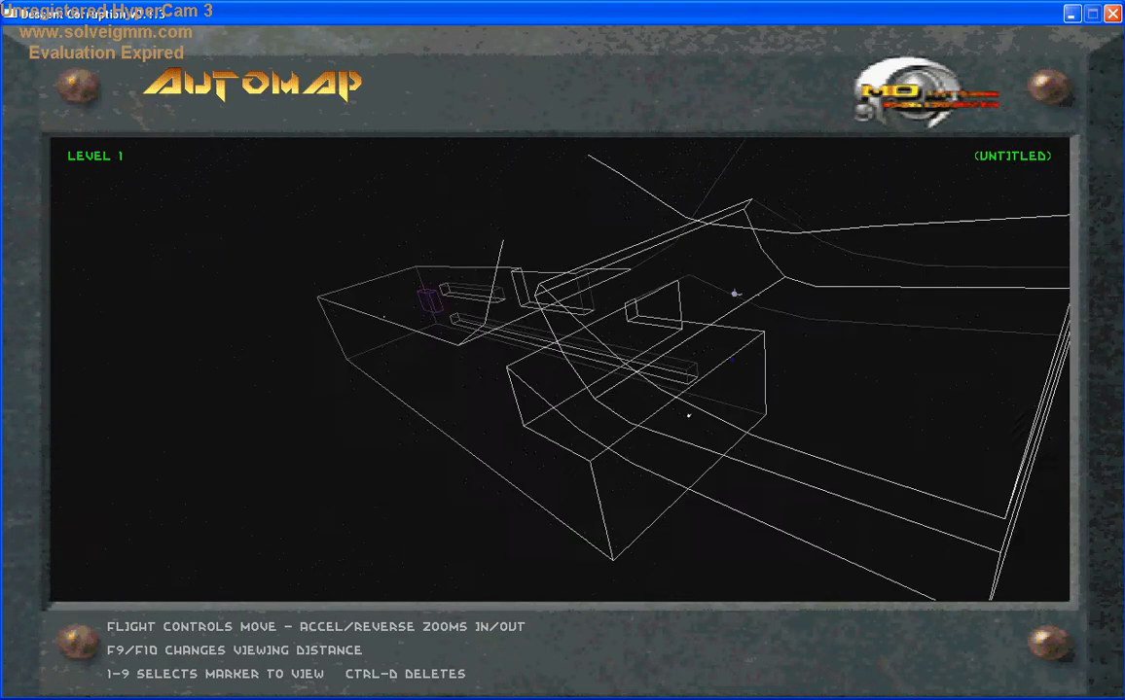
{"action": "key", "text": "a"}
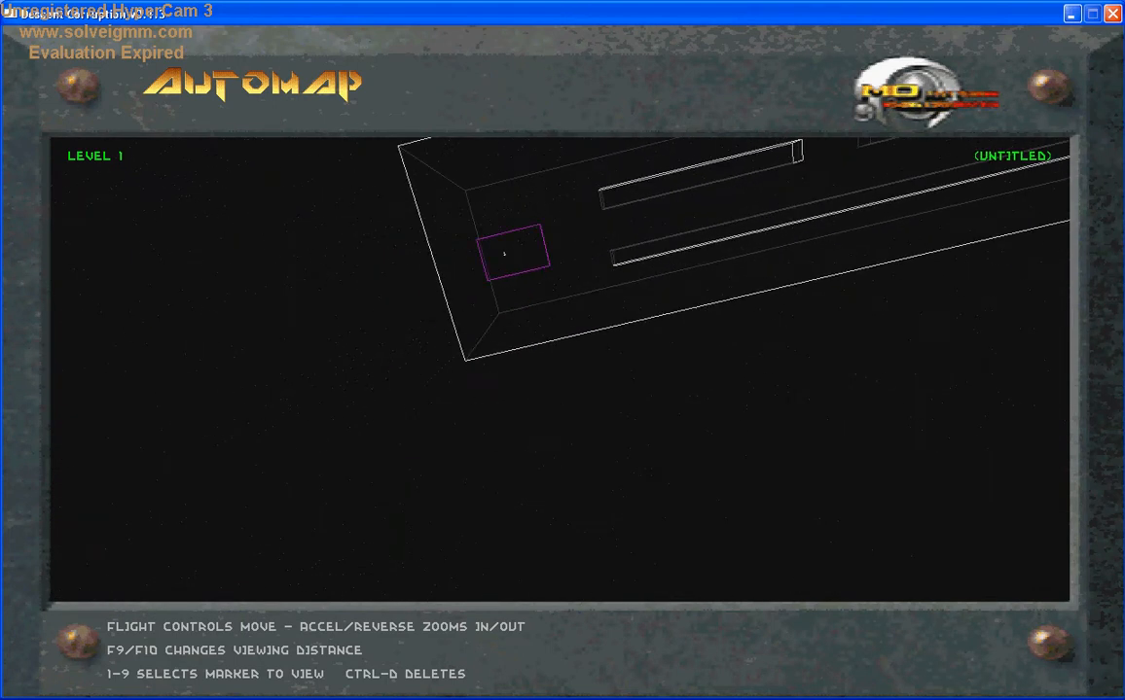
{"action": "key", "text": "a"}
{"action": "key", "text": "z"}
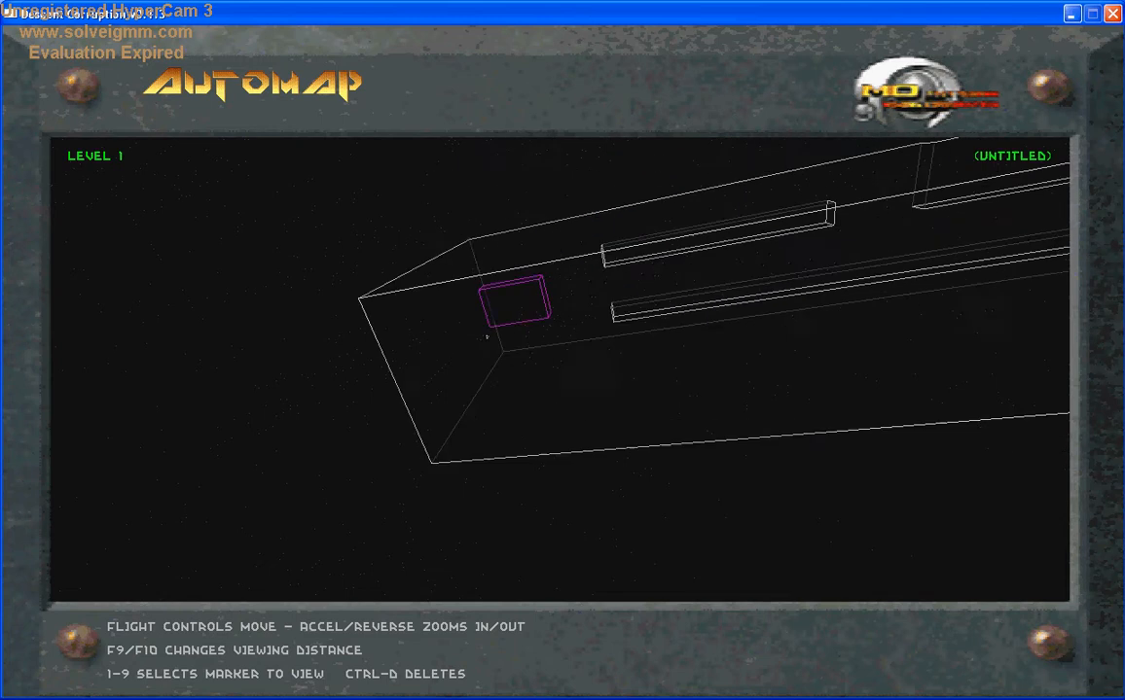
{"action": "key", "text": "a"}
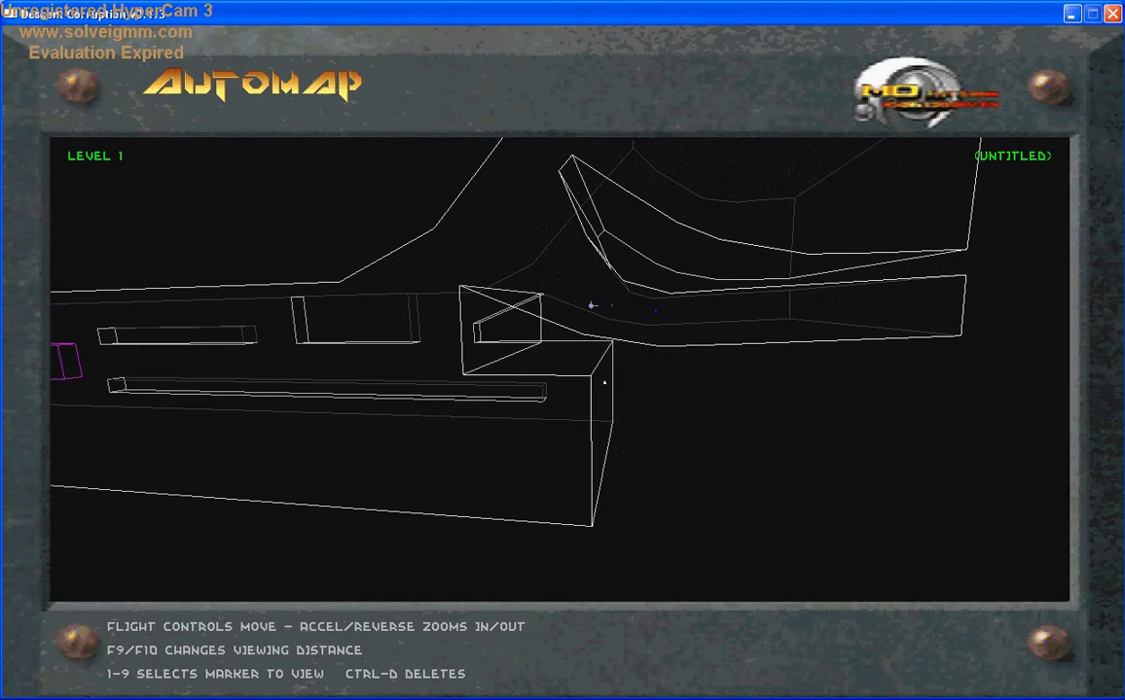
{"action": "key", "text": "Tab"}
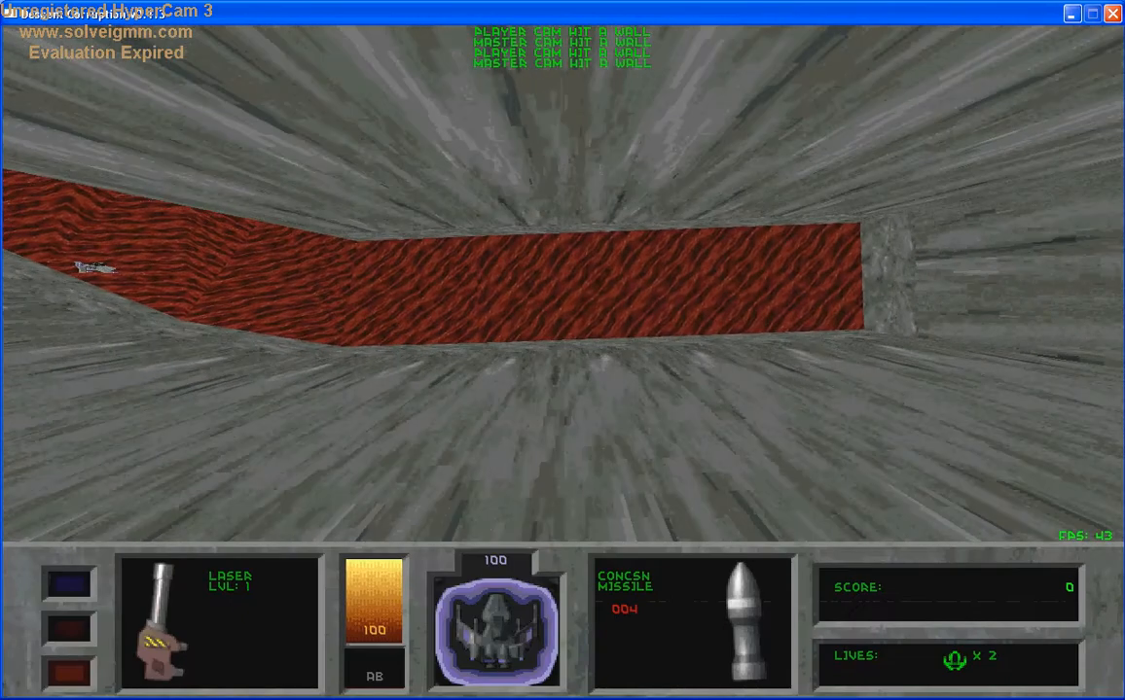
- Move the ship up and down to check how the camera behaves at the end of the tunnel
{"action": "key", "text": "d"}
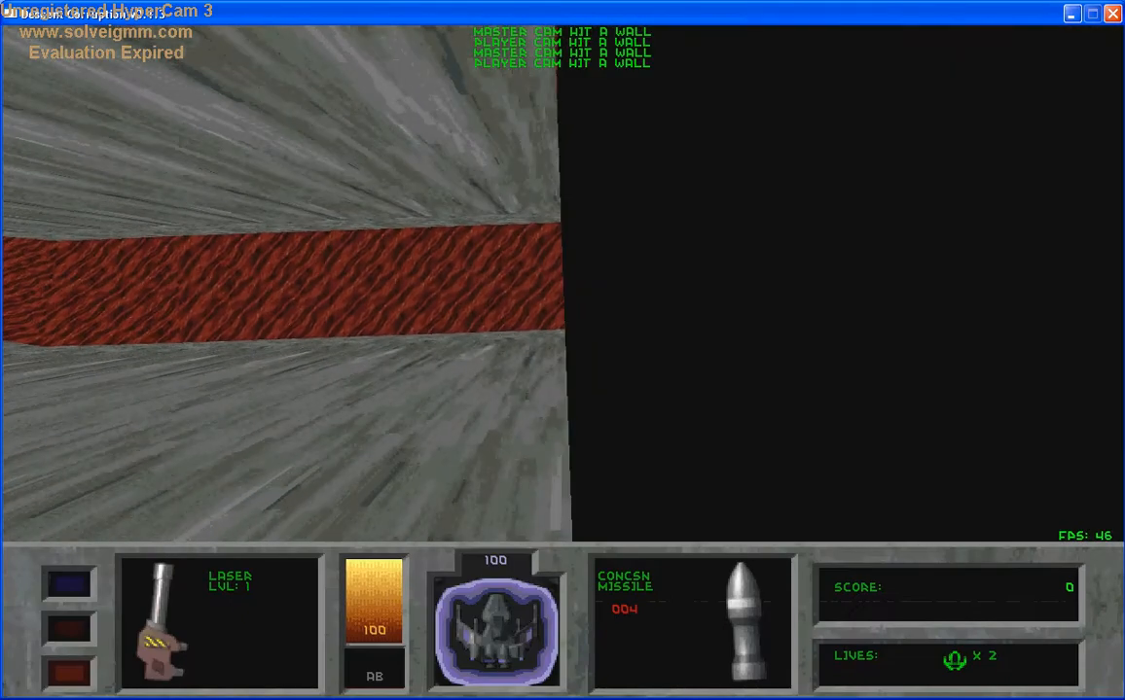
{"action": "key", "text": "Up"}
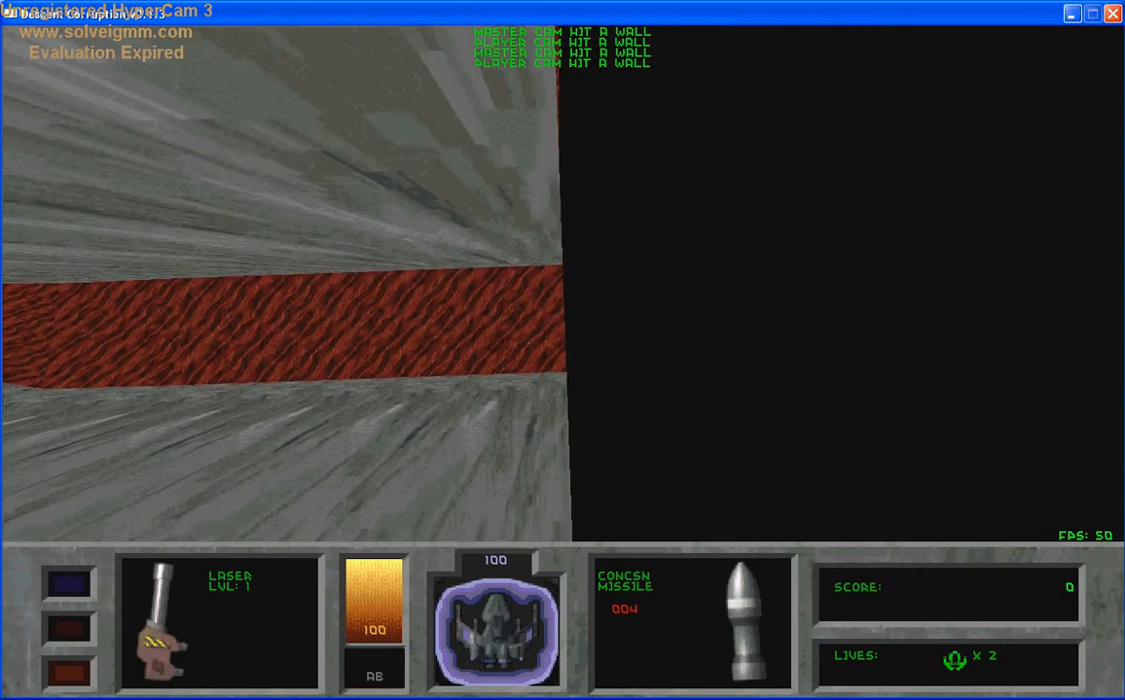
{"action": "key", "text": "Down"}
{"action": "key", "text": "Up"}
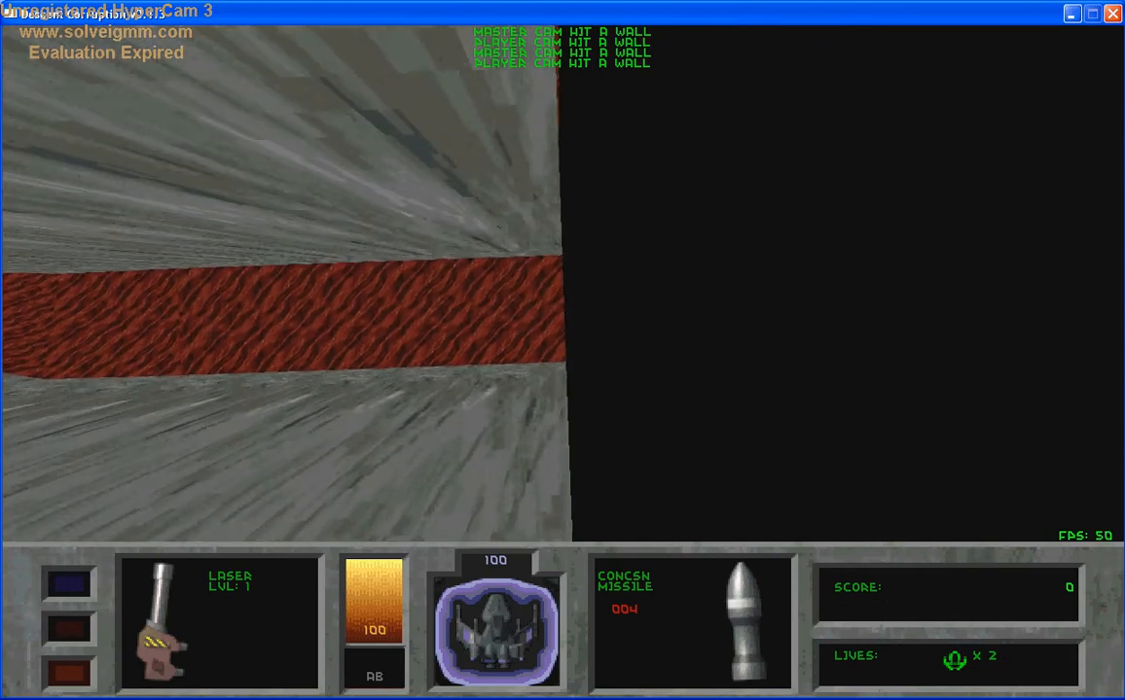
{"action": "key", "text": "Down"}
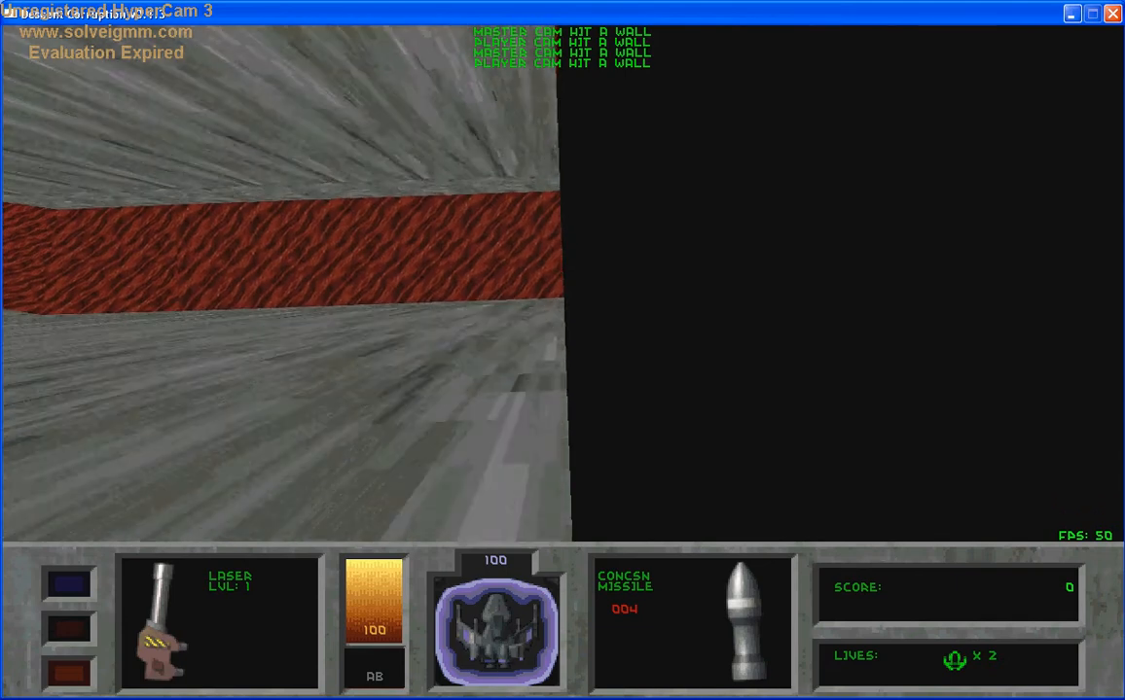
- Abort the game, quit Descent II and return to the level editor
{"action": "key", "text": "Escape"}
{"action": "key", "text": "Return"}
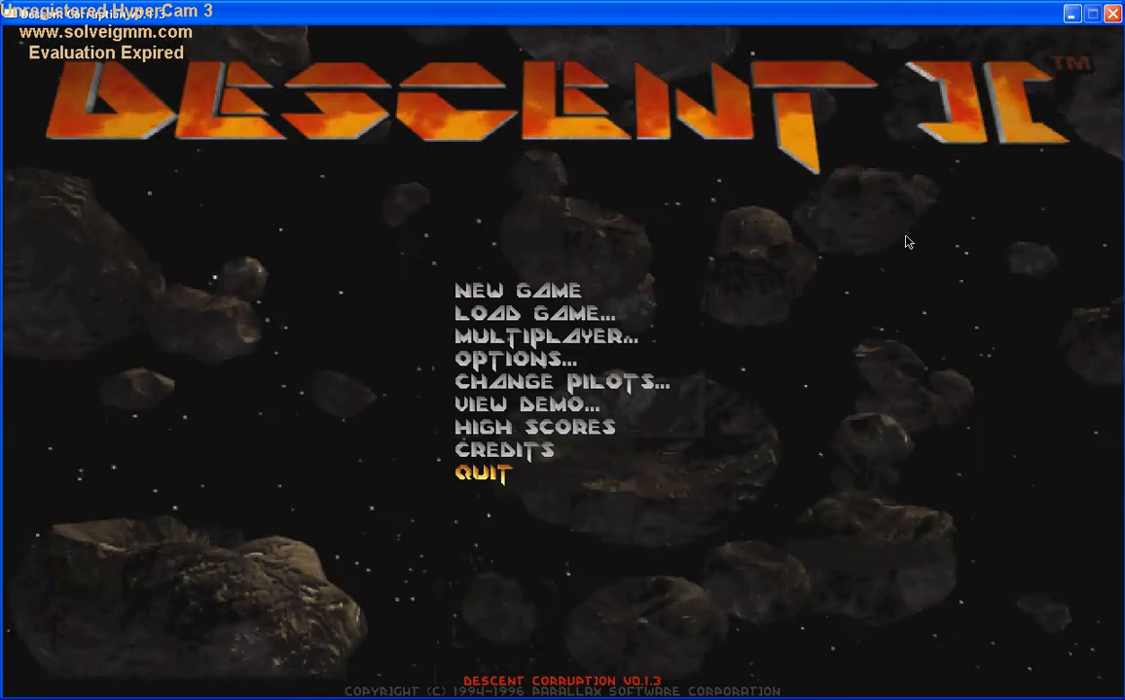
{"action": "key", "text": "Return"}
- Examine the level's wireframe from several angles, from the starting area along the passage to the curved tunnel
{"action": "left_click_drag", "start_coordinate": [845, 390], "coordinate": [693, 199], "text": "ctrl"}
{"action": "left_click_drag", "start_coordinate": [714, 416], "coordinate": [718, 145], "text": "ctrl"}
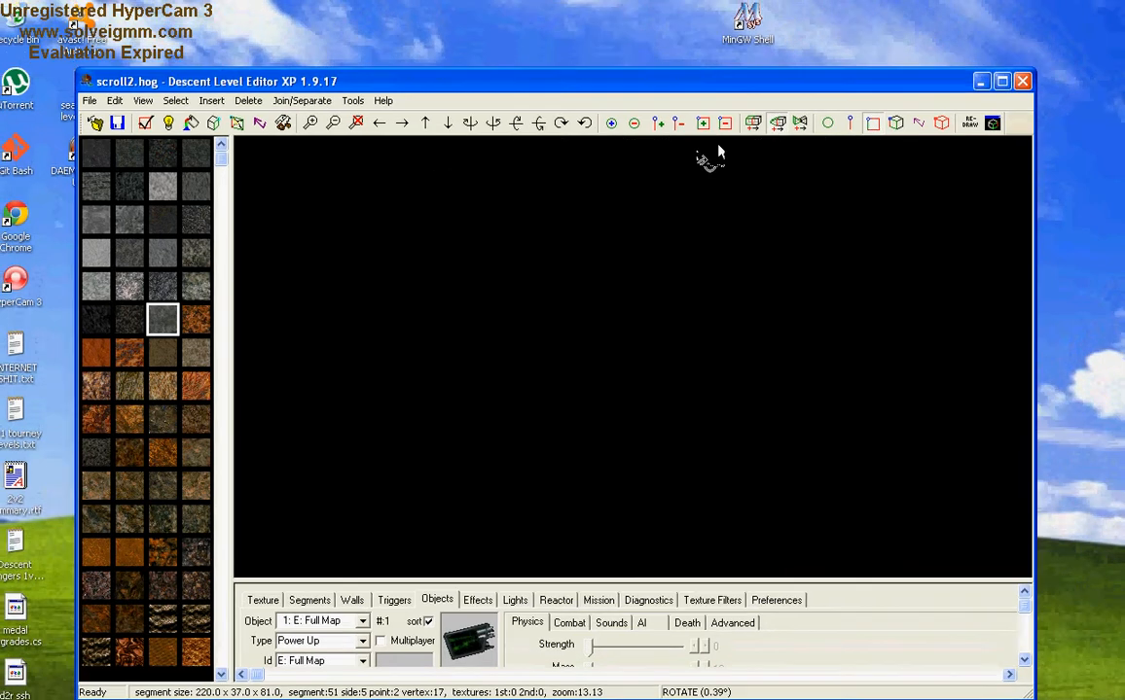
{"action": "left_click_drag", "start_coordinate": [705, 343], "coordinate": [720, 100], "text": "ctrl"}
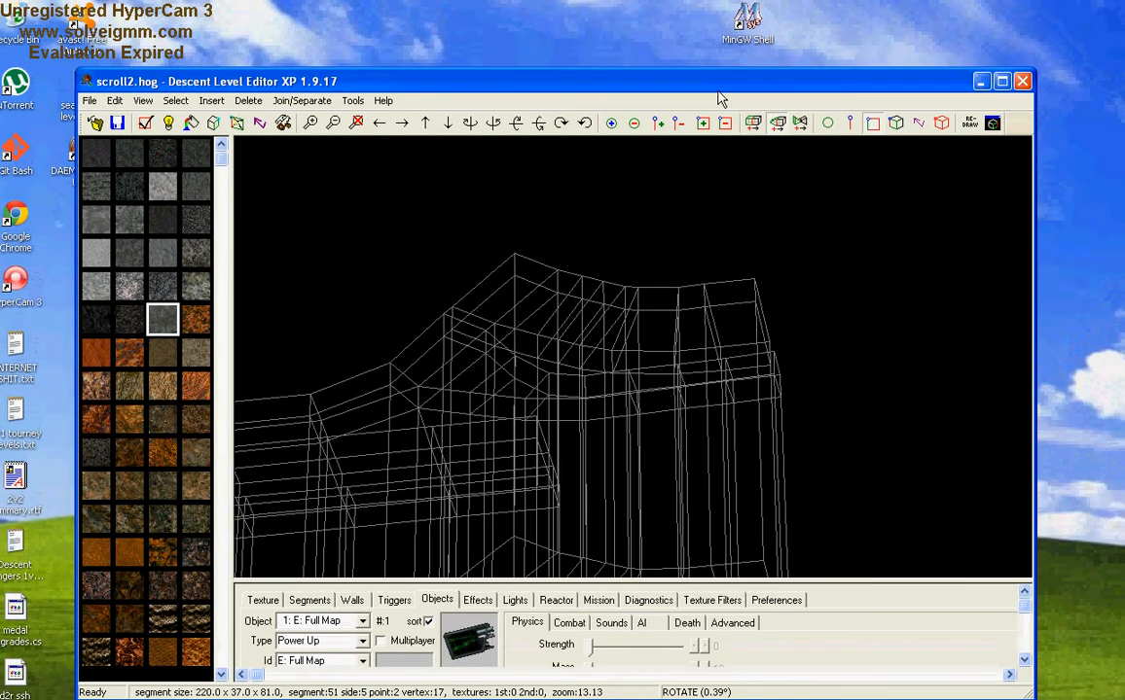
{"action": "left_click_drag", "start_coordinate": [631, 440], "coordinate": [658, 166], "text": "ctrl"}
{"action": "left_click_drag", "start_coordinate": [658, 462], "coordinate": [621, 150], "text": "ctrl"}
{"action": "left_click_drag", "start_coordinate": [693, 486], "coordinate": [646, 146], "text": "ctrl"}
{"action": "left_click_drag", "start_coordinate": [683, 336], "coordinate": [778, 136], "text": "ctrl"}
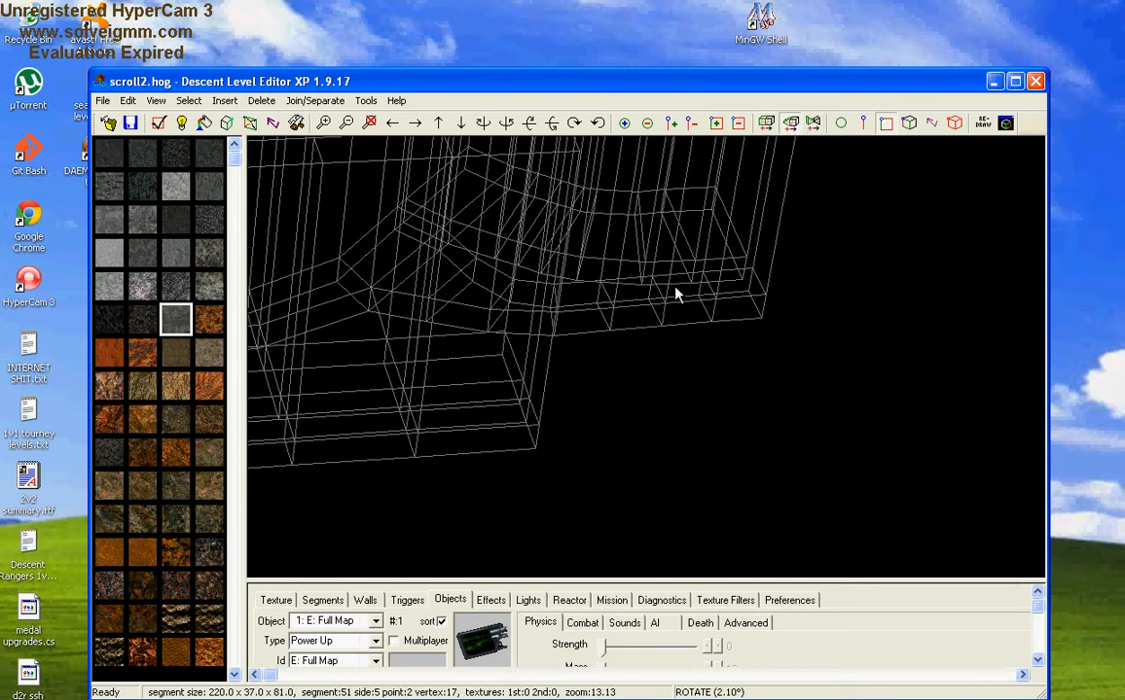
{"action": "left_click_drag", "start_coordinate": [678, 294], "coordinate": [753, 272], "text": "ctrl"}
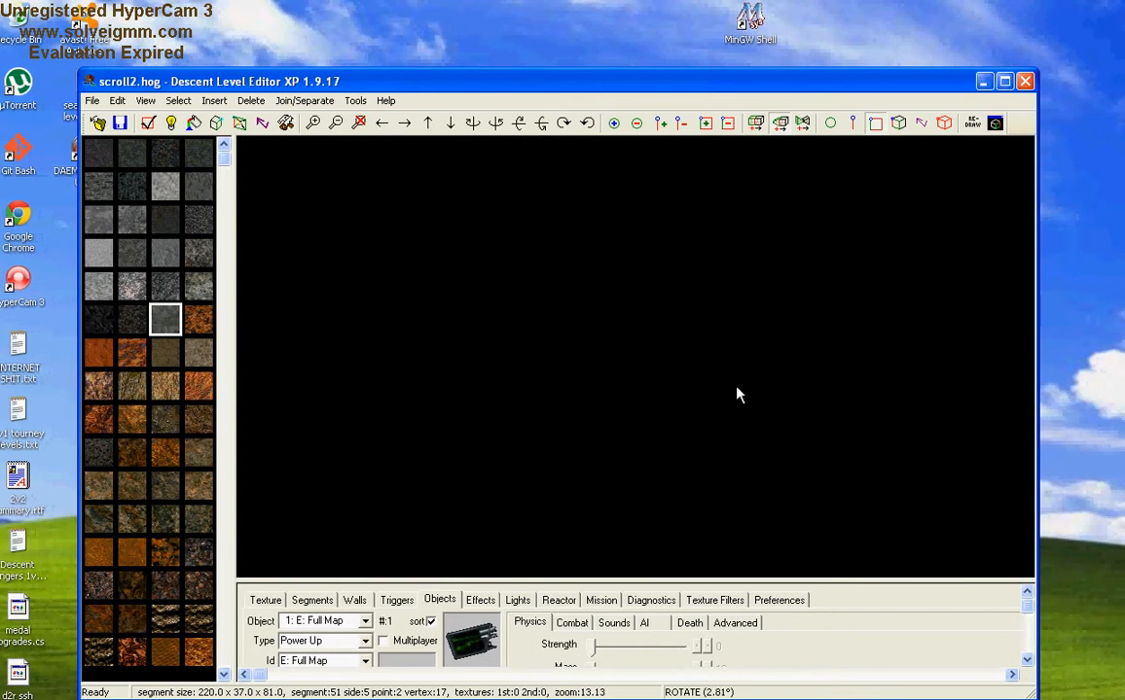
{"action": "left_click_drag", "start_coordinate": [707, 364], "coordinate": [765, 312], "text": "ctrl"}
{"action": "scroll", "coordinate": [764, 307], "scroll_direction": "down", "scroll_amount": 11}
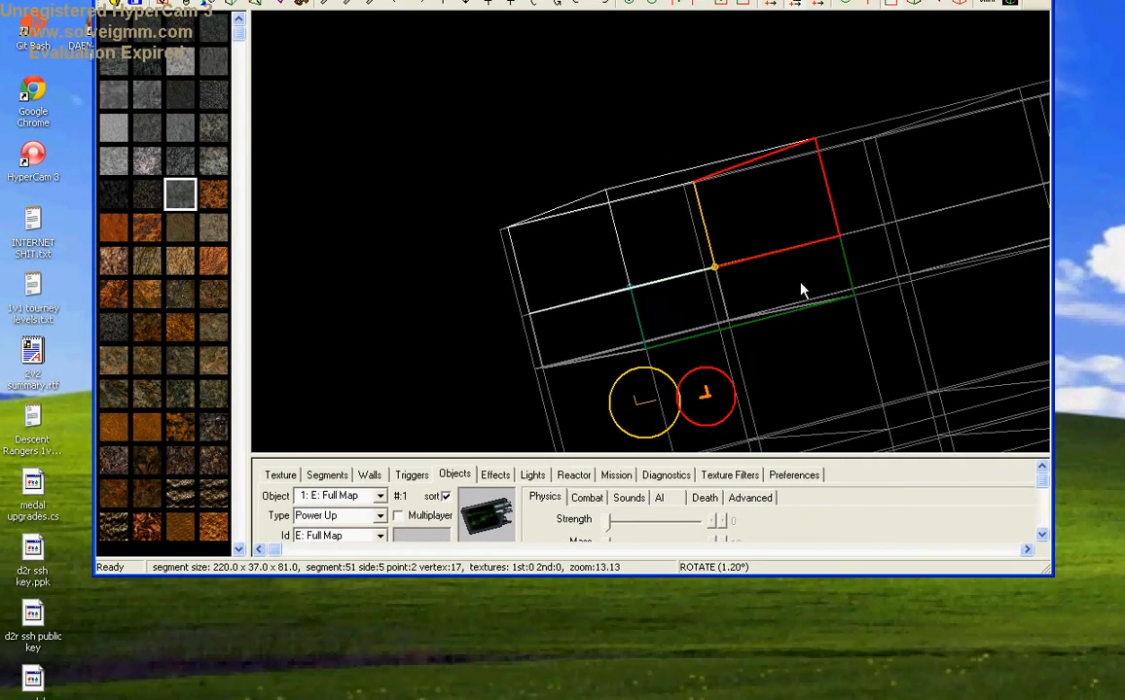
{"action": "left_click_drag", "start_coordinate": [915, 255], "coordinate": [634, 303], "text": "ctrl"}
- Try to shorten the lower passage's end segments by moving their marked end points inward, then undo the move
{"action": "left_click", "coordinate": [626, 280]}
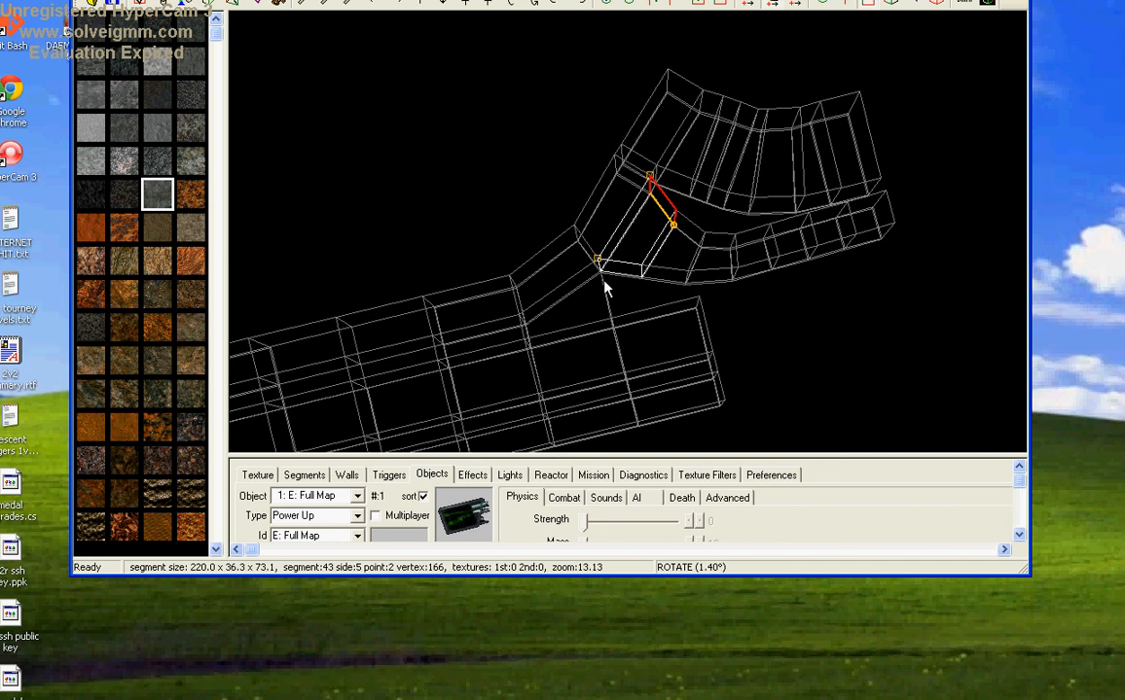
{"action": "left_click", "coordinate": [602, 305]}
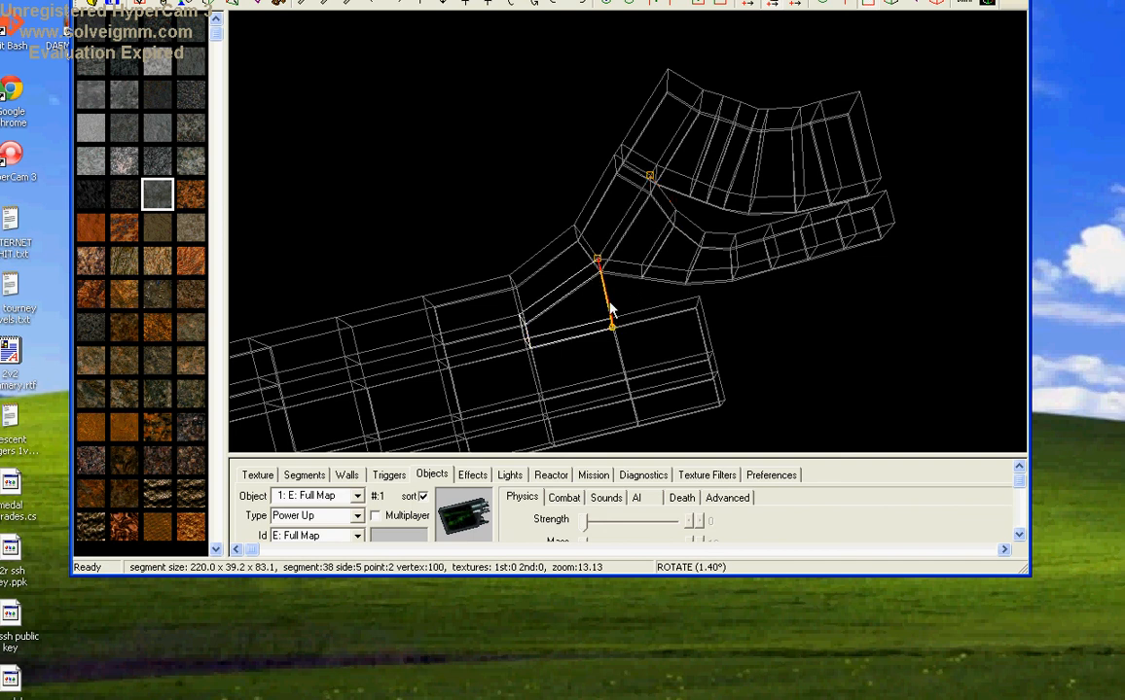
{"action": "left_click", "coordinate": [678, 334]}
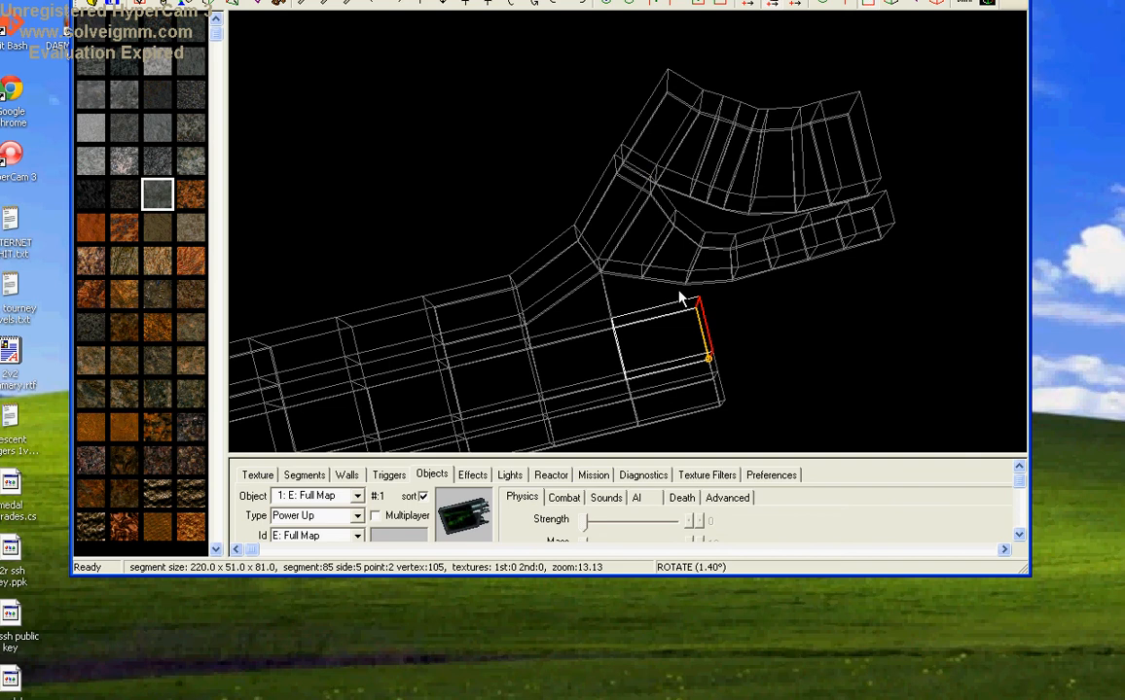
{"action": "left_click_drag", "start_coordinate": [679, 291], "coordinate": [742, 414]}
{"action": "key", "text": "KP_0"}
{"action": "key", "text": "KP_0"}
{"action": "key", "text": "KP_0"}
{"action": "key", "text": "KP_0"}
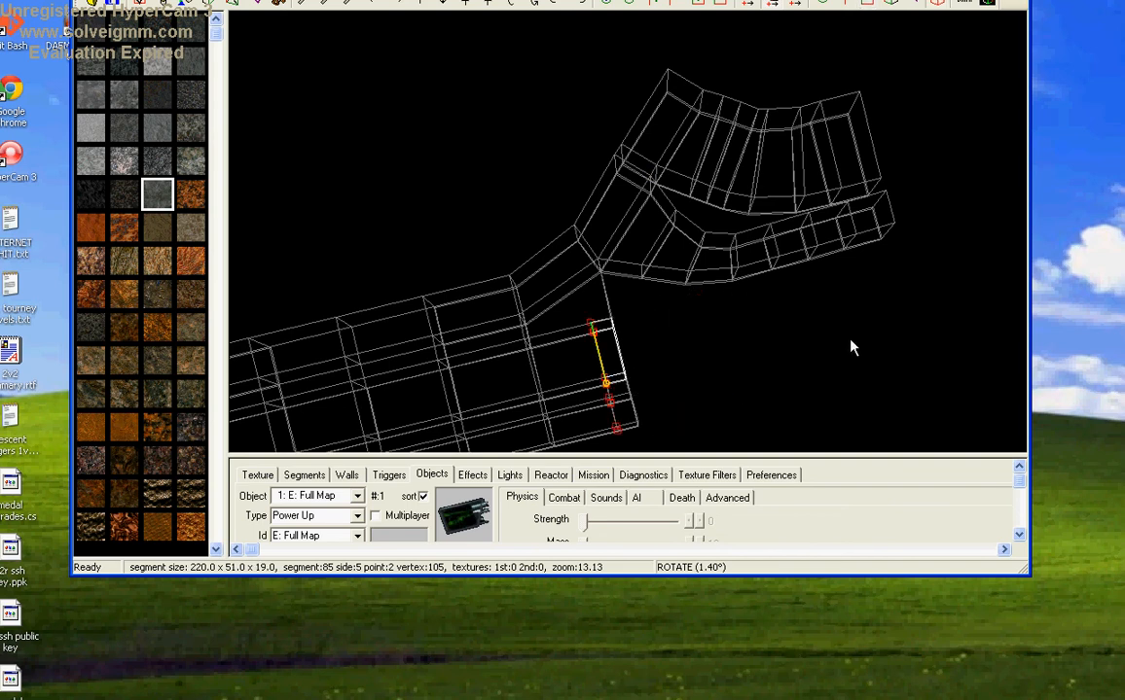
{"action": "key", "text": "ctrl+z"}
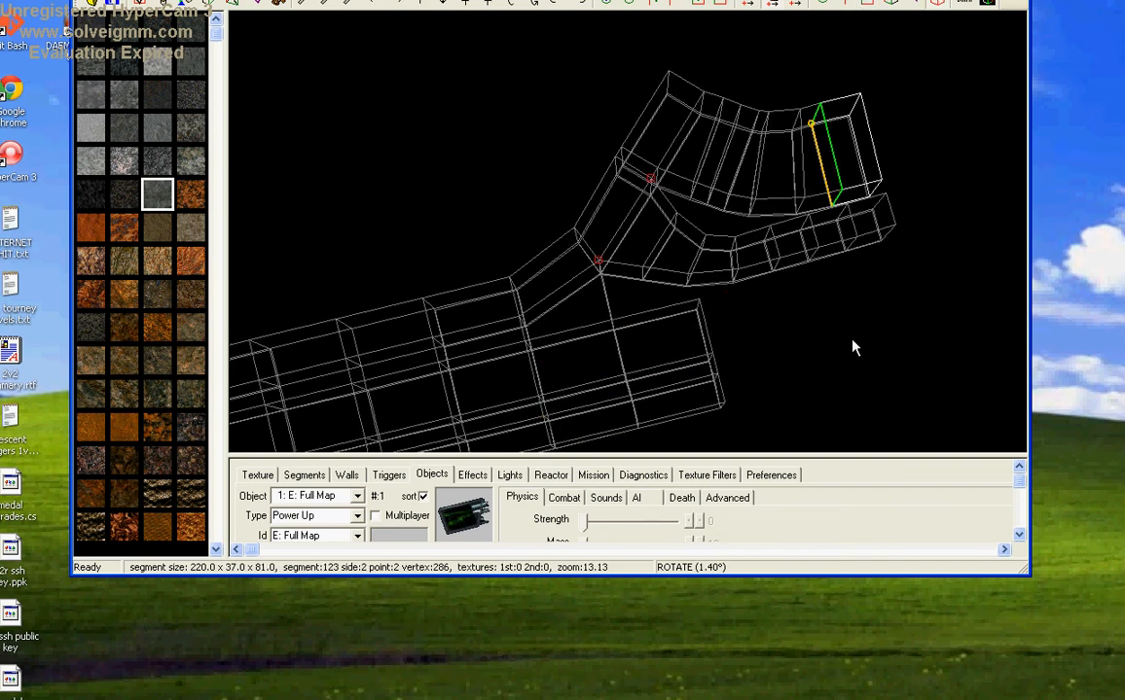
- Try to move the lower passage's marked end points 50 units inward, then undo the move
{"action": "left_click_drag", "start_coordinate": [675, 285], "coordinate": [740, 419]}
{"action": "left_click", "coordinate": [700, 359]}
{"action": "key", "text": "s"}
{"action": "key", "text": "s"}
{"action": "key", "text": "s"}
{"action": "key", "text": "s"}
{"action": "key", "text": "s"}
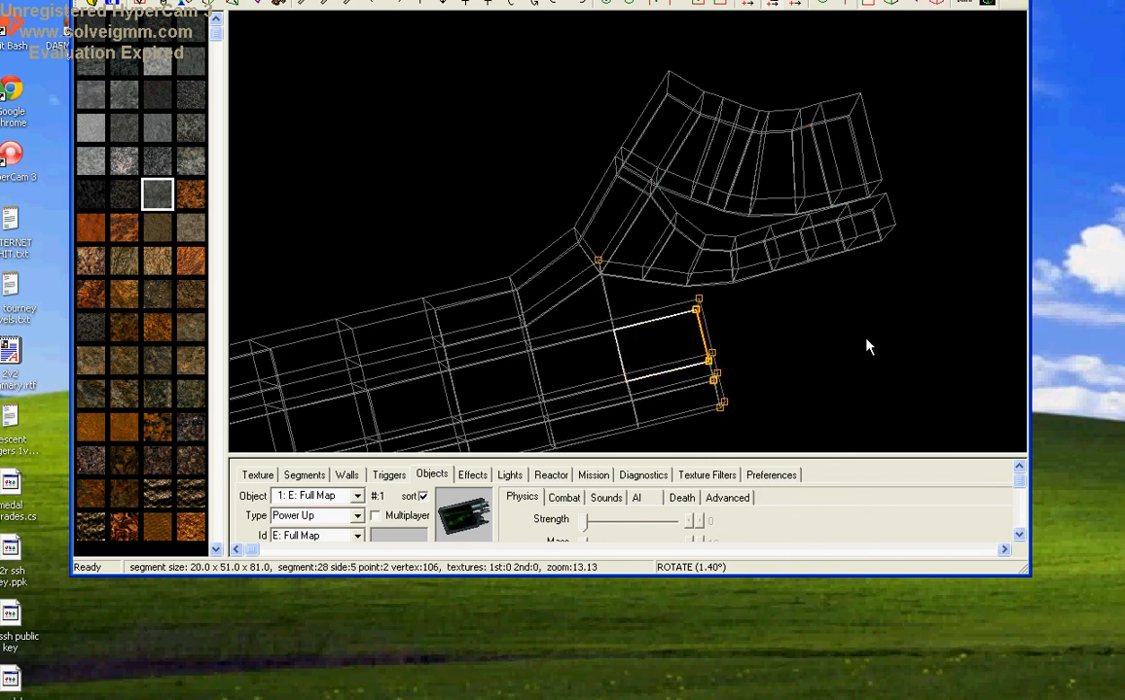
{"action": "key", "text": "s"}
{"action": "key", "text": "s"}
{"action": "key", "text": "s"}
{"action": "key", "text": "s"}
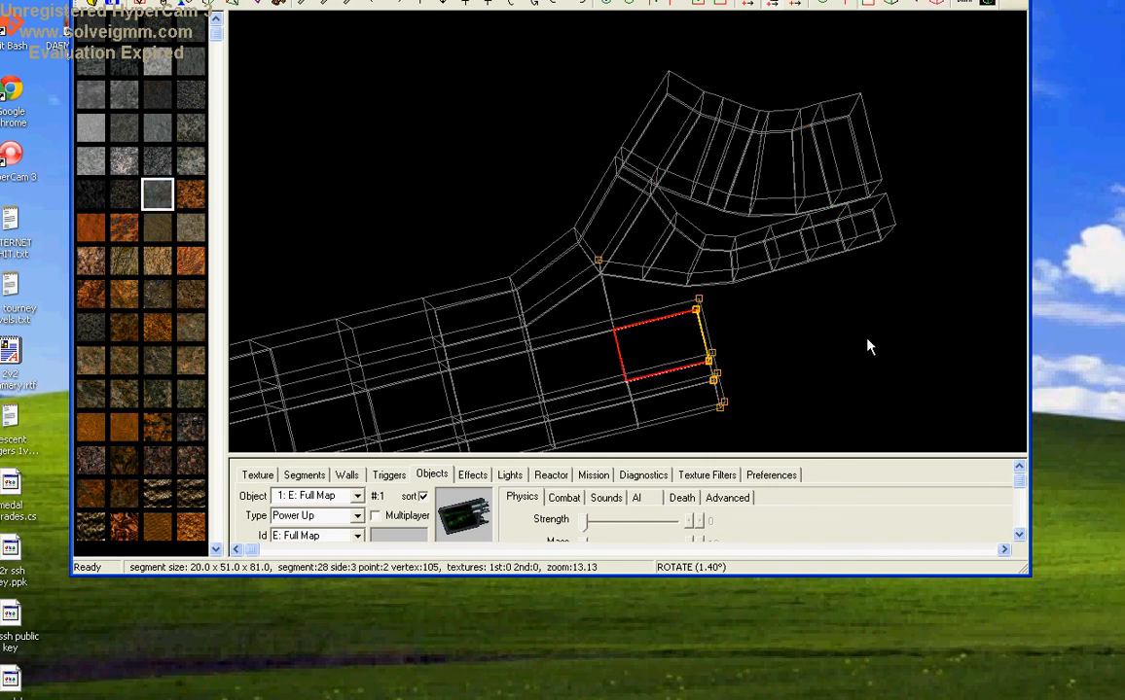
{"action": "key", "text": "KP_Subtract"}
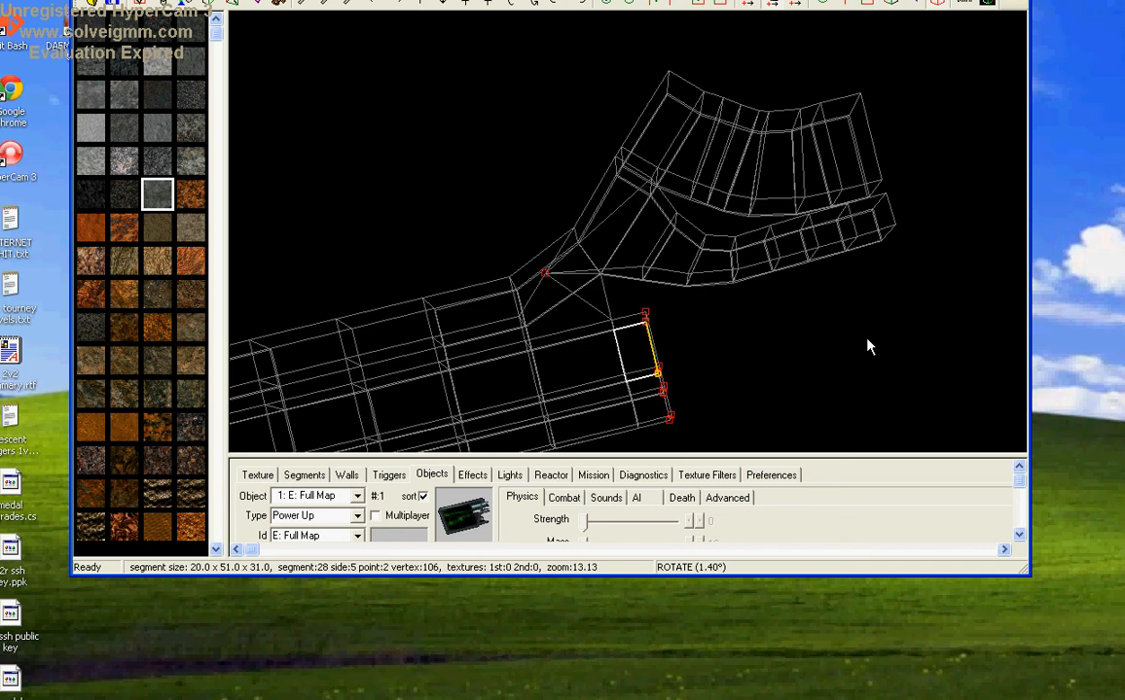
{"action": "key", "text": "ctrl+z"}
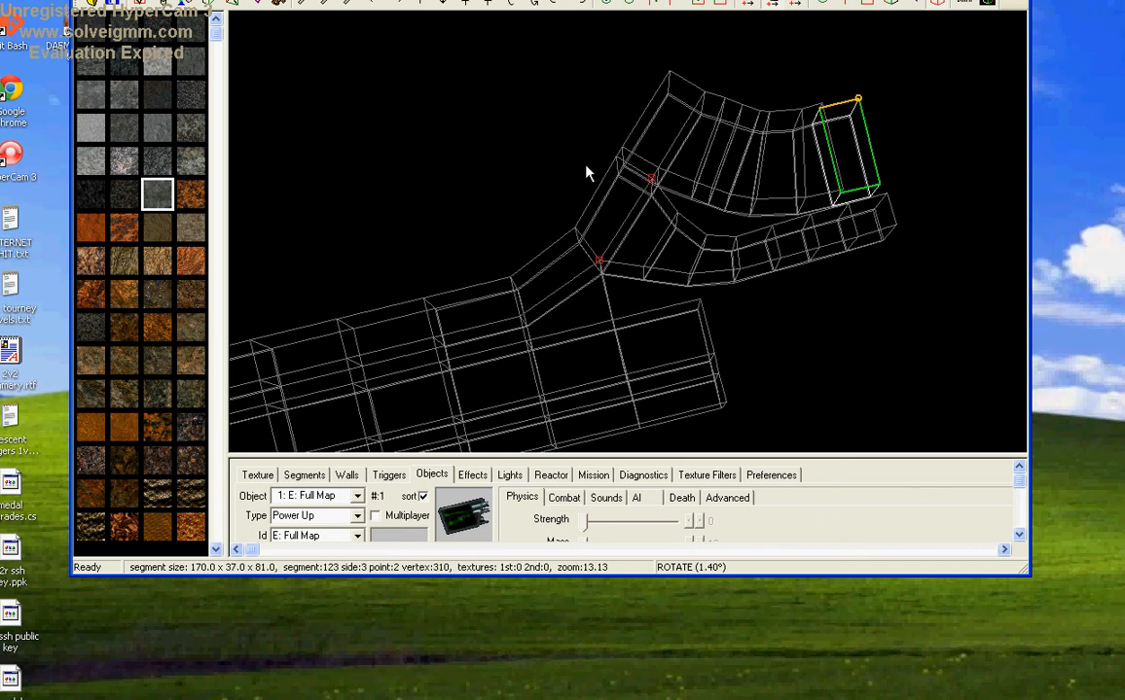
- Unmark the stray tunnel point, mark the lower passage's end points and move them 50 units inward
{"action": "left_click_drag", "start_coordinate": [605, 157], "coordinate": [683, 211]}
{"action": "left_click_drag", "start_coordinate": [690, 307], "coordinate": [741, 420]}
{"action": "left_click", "coordinate": [700, 364]}
{"action": "key", "text": "s"}
{"action": "key", "text": "s"}
{"action": "key", "text": "s"}
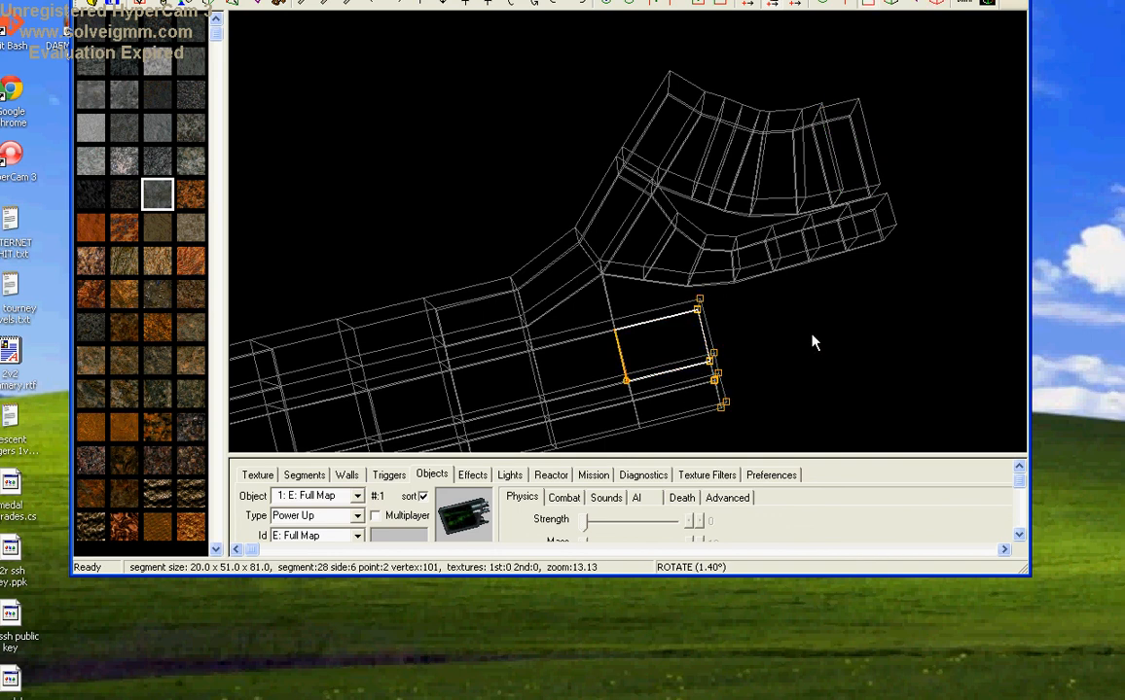
{"action": "key", "text": "shift+s"}
{"action": "key", "text": "KP_Subtract"}
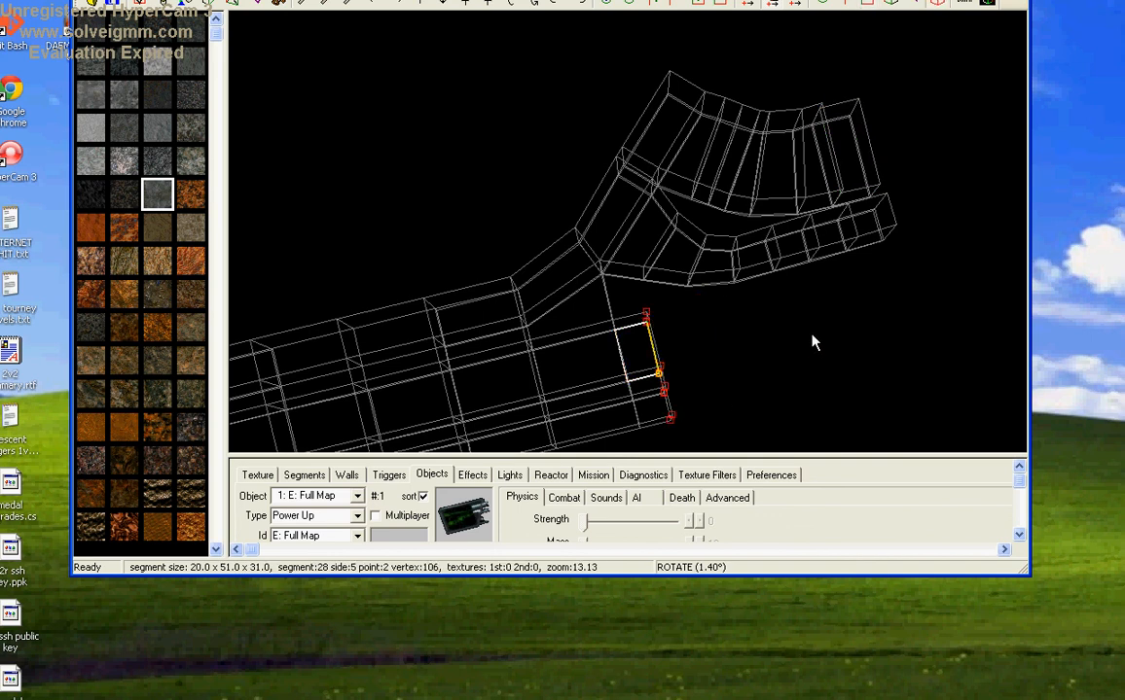
- Insert a new segment on the upper side of the shortened end segment, toward the curved tunnel
{"action": "left_click", "coordinate": [622, 267]}
{"action": "left_click", "coordinate": [631, 329]}
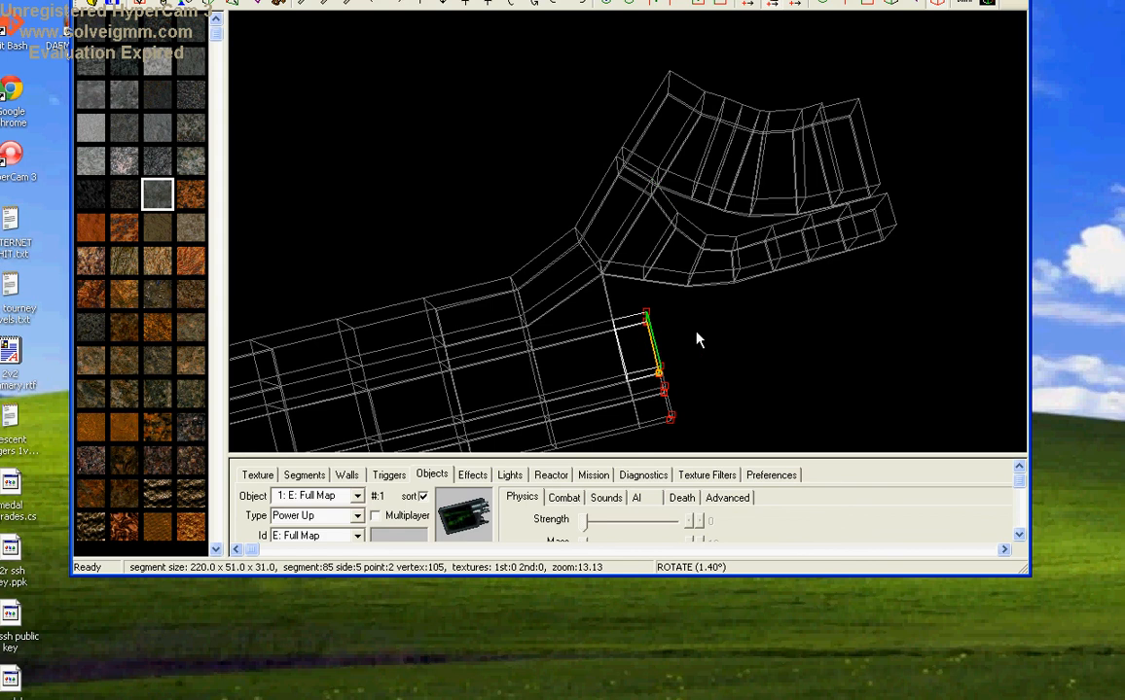
{"action": "key", "text": "shift+s"}
{"action": "key", "text": "shift+s"}
{"action": "key", "text": "shift+s"}
{"action": "key", "text": "shift+s"}
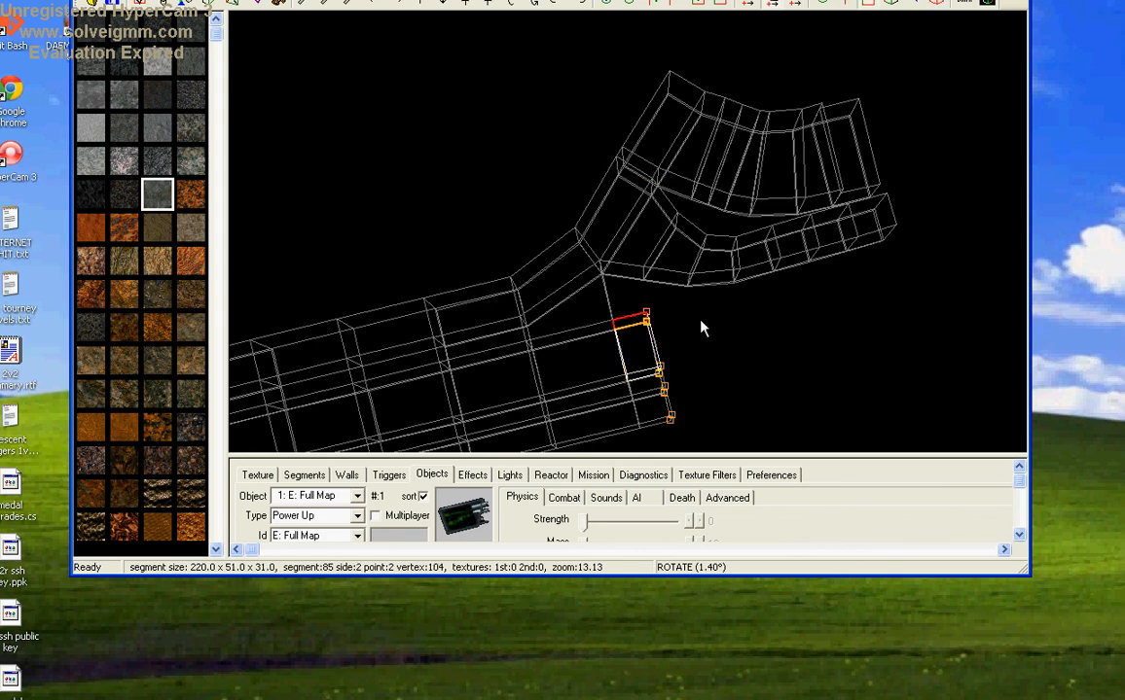
{"action": "key", "text": "Insert"}
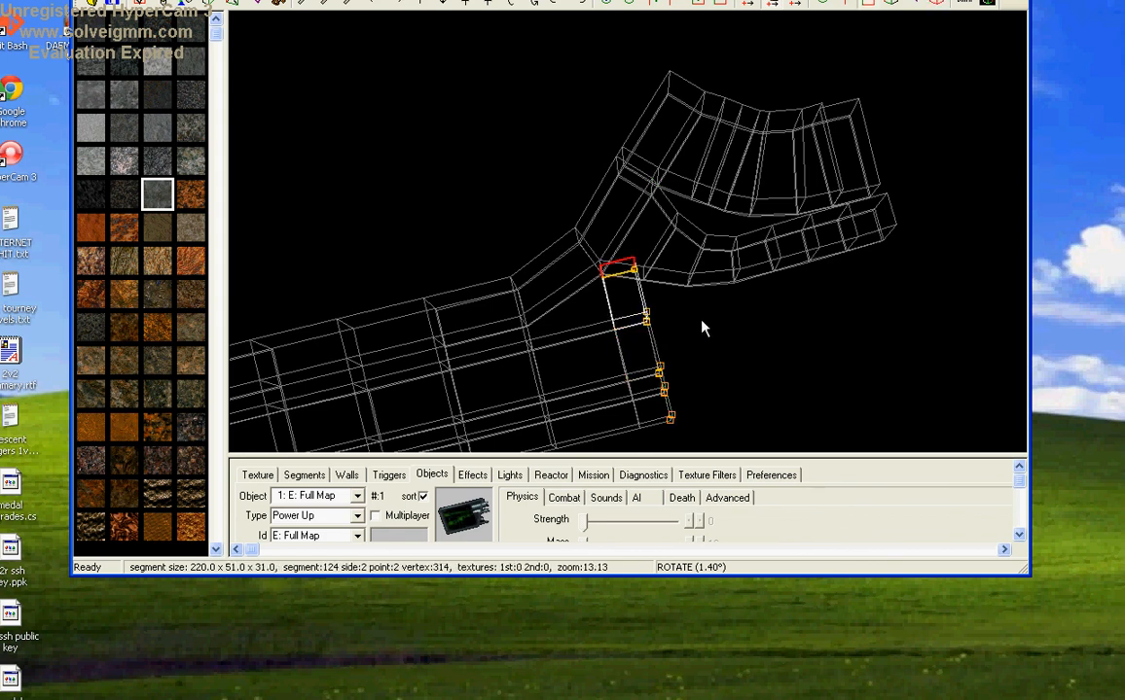
- Set the mine move rate to 5 and pull the new segment's upper side back by 10 units
{"action": "left_click_drag", "start_coordinate": [547, 459], "coordinate": [545, 379]}
{"action": "left_click", "coordinate": [773, 394]}
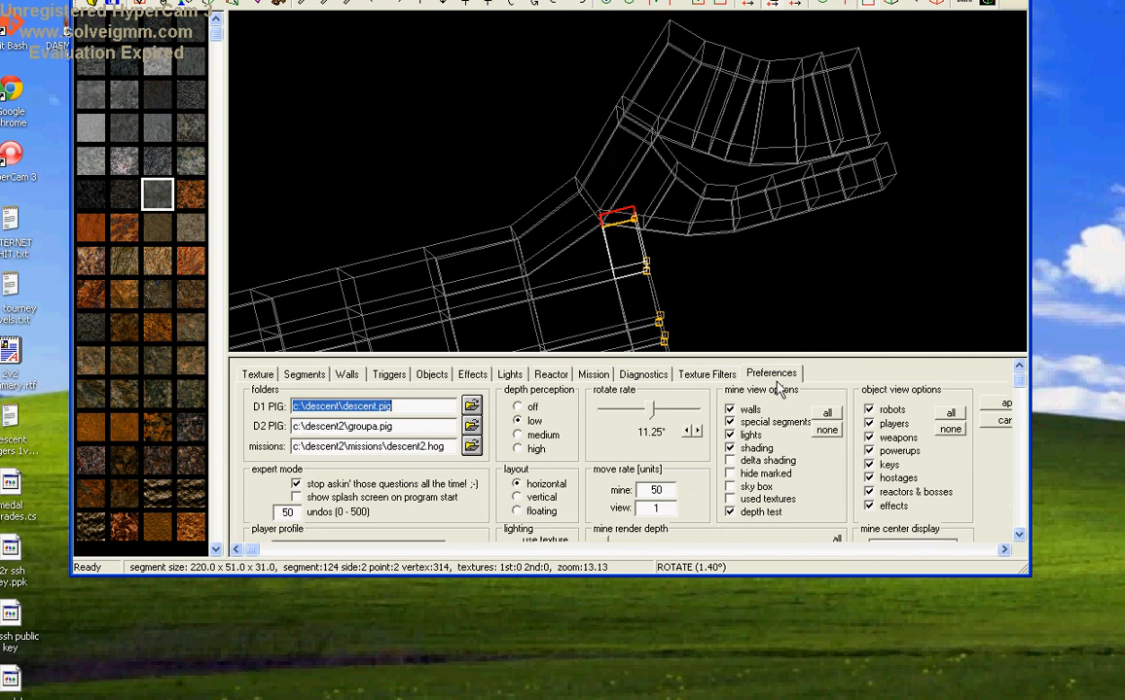
{"action": "double_click", "coordinate": [667, 489]}
{"action": "type", "text": "5"}
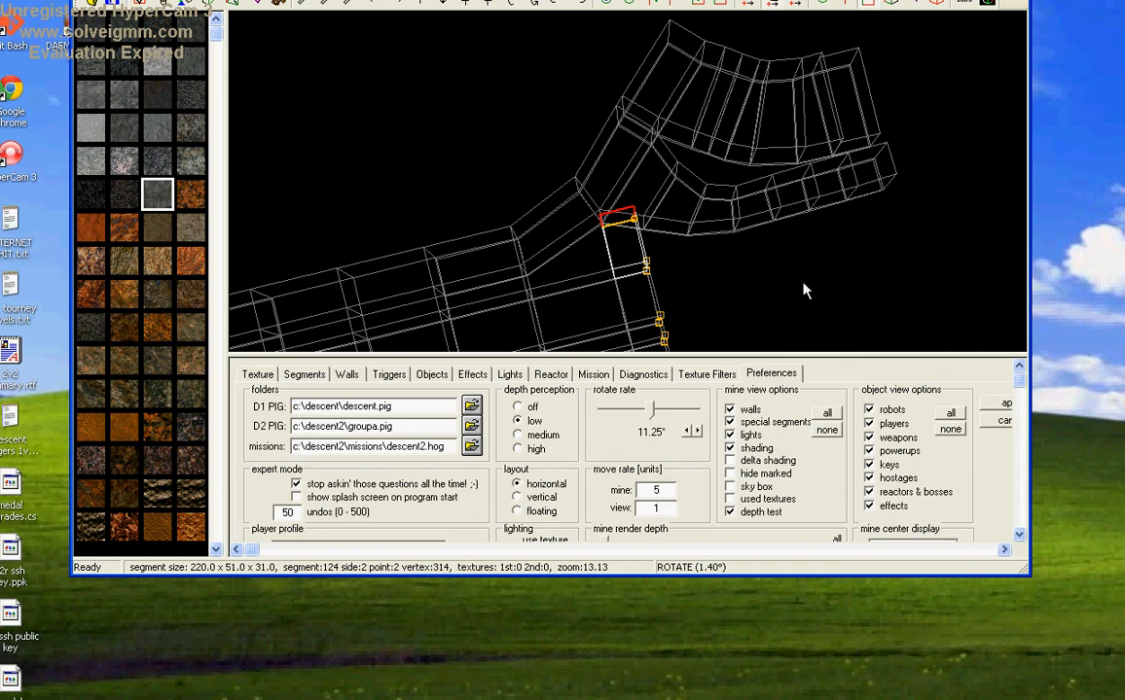
{"action": "key", "text": "KP_Subtract"}
{"action": "key", "text": "KP_Subtract"}
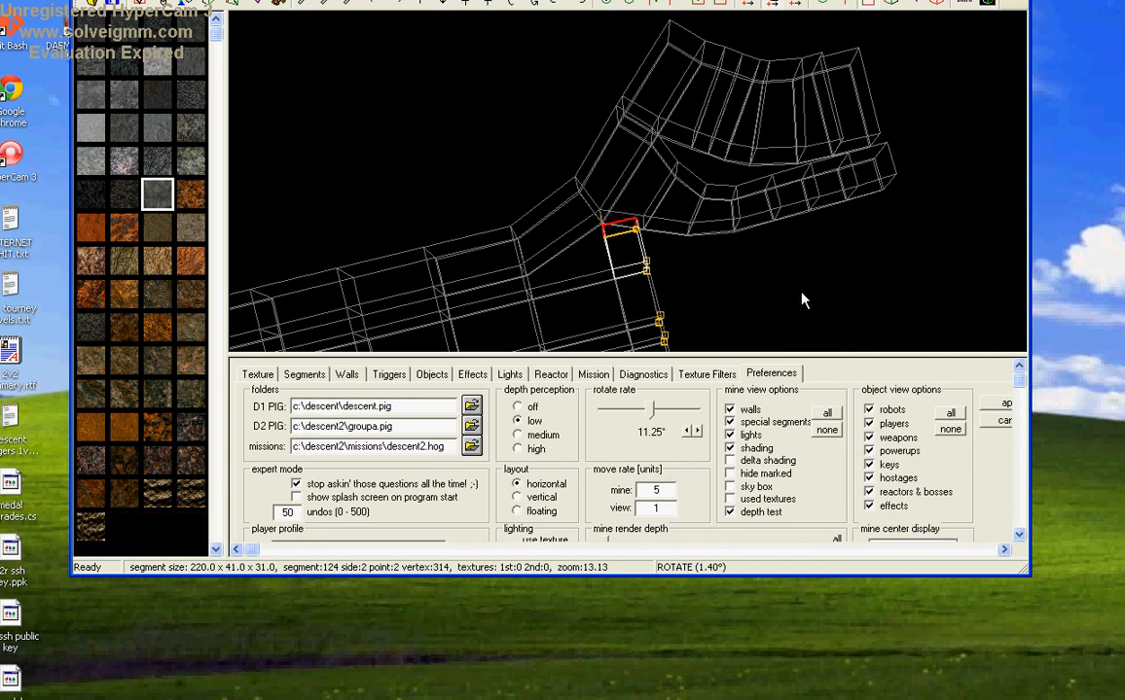
- Mark the new segment's upper outer edge and move it 5 units outward
{"action": "key", "text": "p"}
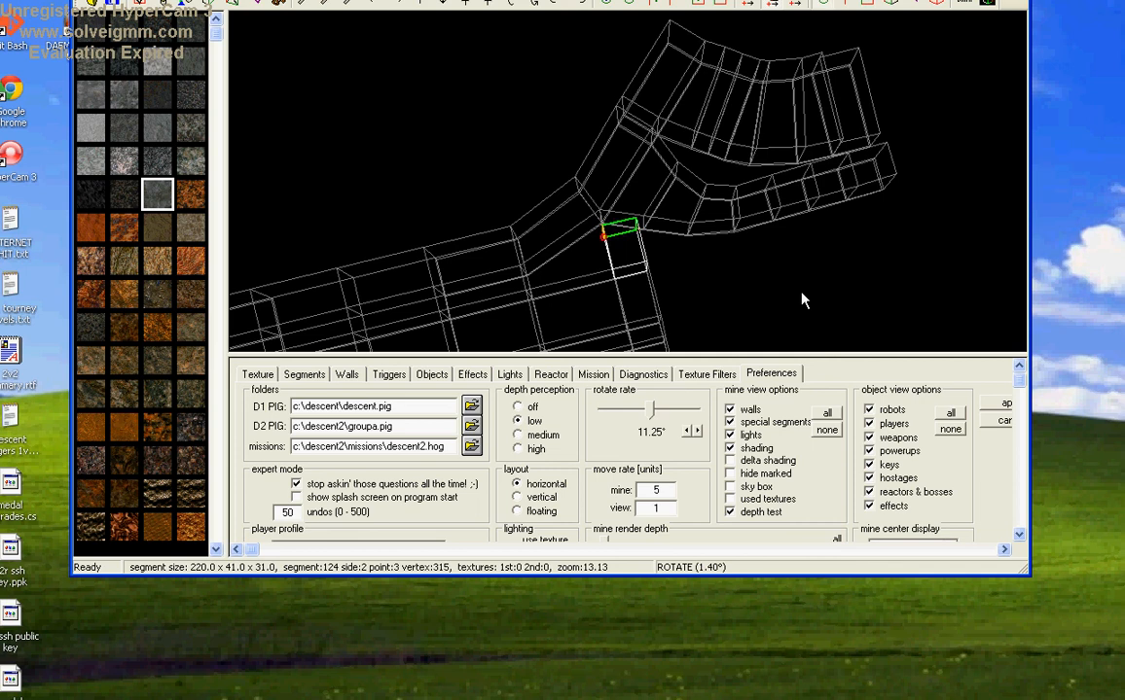
{"action": "key", "text": "shift+p"}
{"action": "key", "text": "p"}
{"action": "key", "text": "p"}
{"action": "key", "text": "p"}
{"action": "key", "text": "s"}
{"action": "key", "text": "s"}
{"action": "key", "text": "s"}
{"action": "key", "text": "b"}
{"action": "key", "text": "KP_Add"}
{"action": "key", "text": "s"}
{"action": "key", "text": "s"}
{"action": "key", "text": "s"}
{"action": "key", "text": "s"}
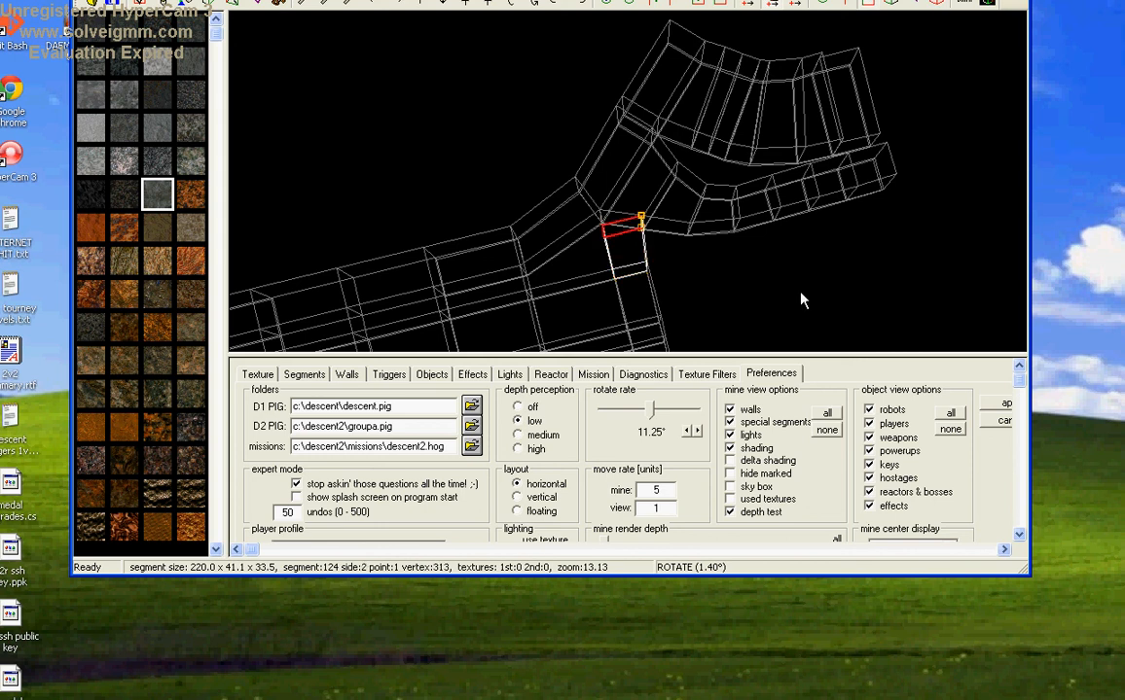
- Join the new segment's upper inner points to the corner where the passage meets the curved tunnel
{"action": "key", "text": "u"}
{"action": "key", "text": "p"}
{"action": "key", "text": "p"}
{"action": "key", "text": "p"}
{"action": "key", "text": "p"}
{"action": "key", "text": "m"}
{"action": "key", "text": "b"}
{"action": "key", "text": "KP_Add"}
{"action": "key", "text": "KP_Add"}
{"action": "key", "text": "KP_Add"}
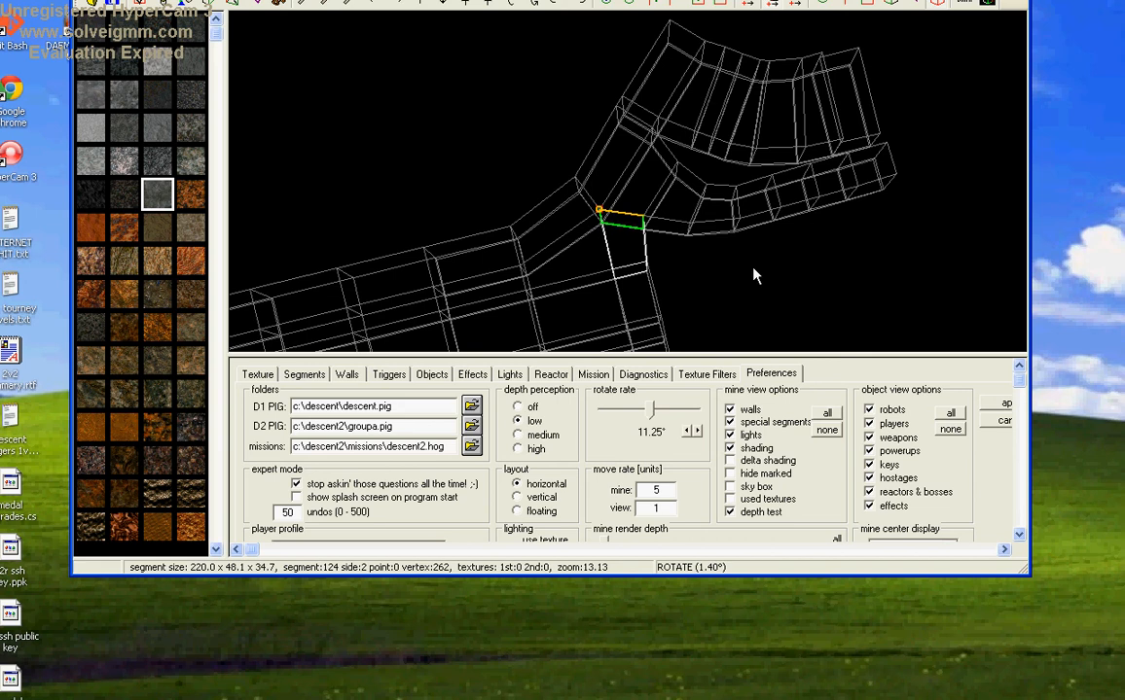
- Insert a segment on the outer side of the connecting segment, running beneath the curved tunnel
{"action": "middle_click_drag", "start_coordinate": [752, 267], "coordinate": [743, 251]}
{"action": "key", "text": "s"}
{"action": "key", "text": "s"}
{"action": "key", "text": "s"}
{"action": "key", "text": "s"}
{"action": "key", "text": "s"}
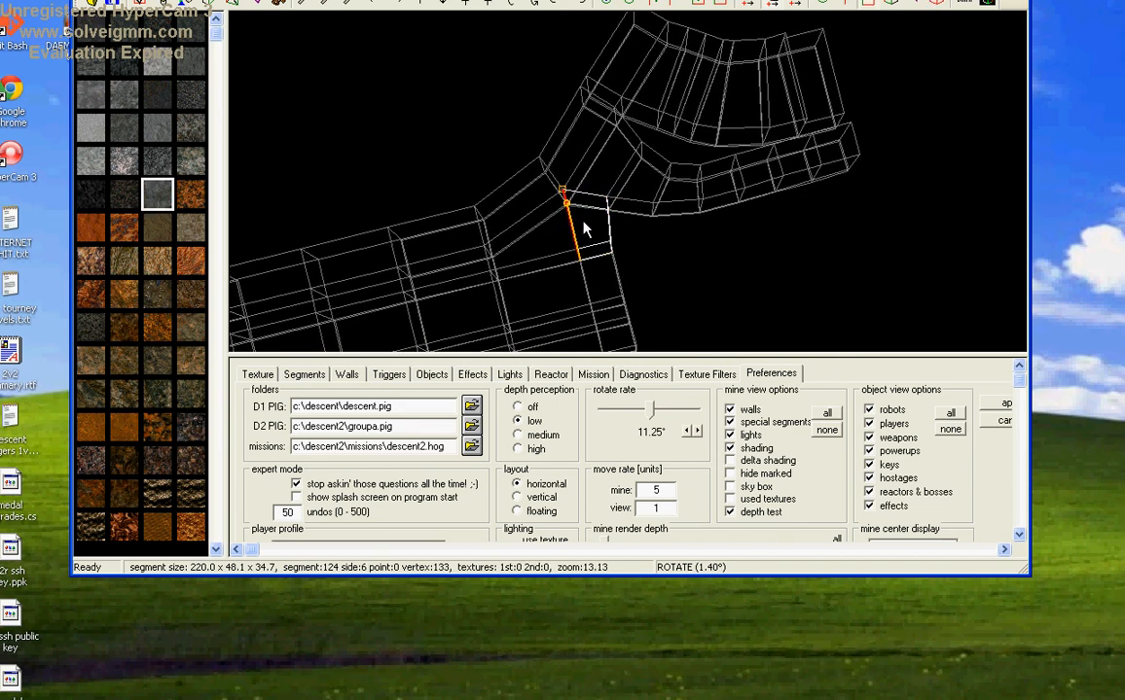
{"action": "middle_click_drag", "start_coordinate": [594, 237], "coordinate": [575, 230]}
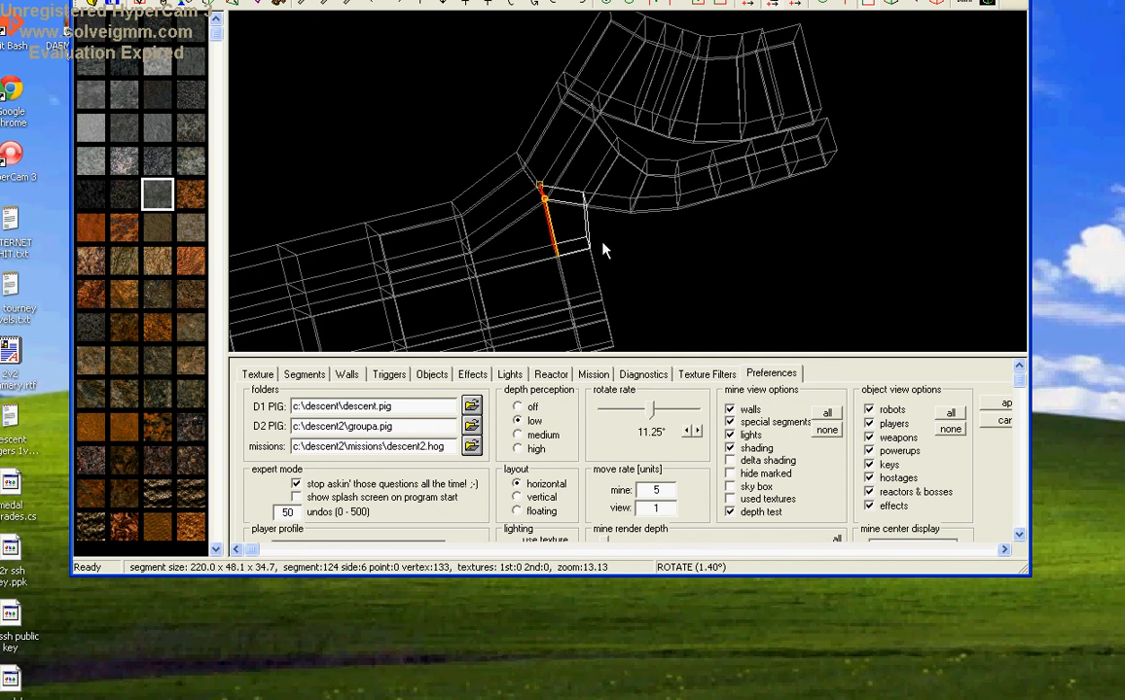
{"action": "key", "text": "s"}
{"action": "key", "text": "s"}
{"action": "key", "text": "s"}
{"action": "key", "text": "s"}
{"action": "key", "text": "s"}
{"action": "key", "text": "Insert"}
{"action": "key", "text": "KP_6"}
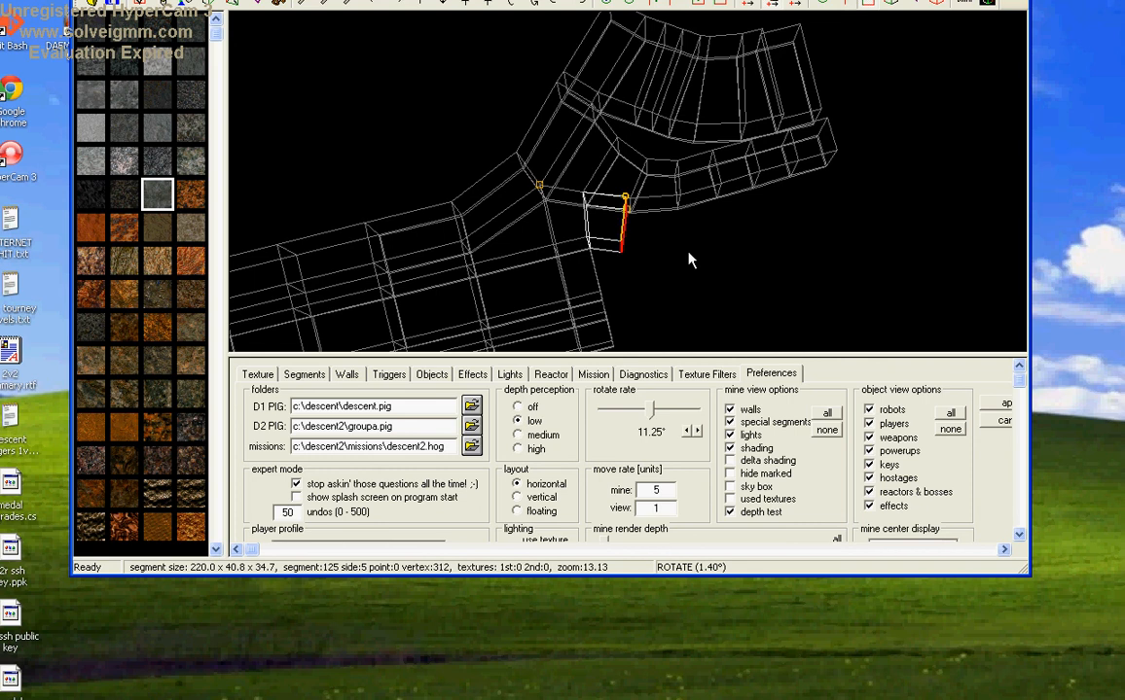
- Align the inserted segment's upper outer edge with the corner on the curved tunnel's underside
{"action": "key", "text": "s"}
{"action": "key", "text": "s"}
{"action": "key", "text": "s"}
{"action": "key", "text": "s"}
{"action": "key", "text": "s"}
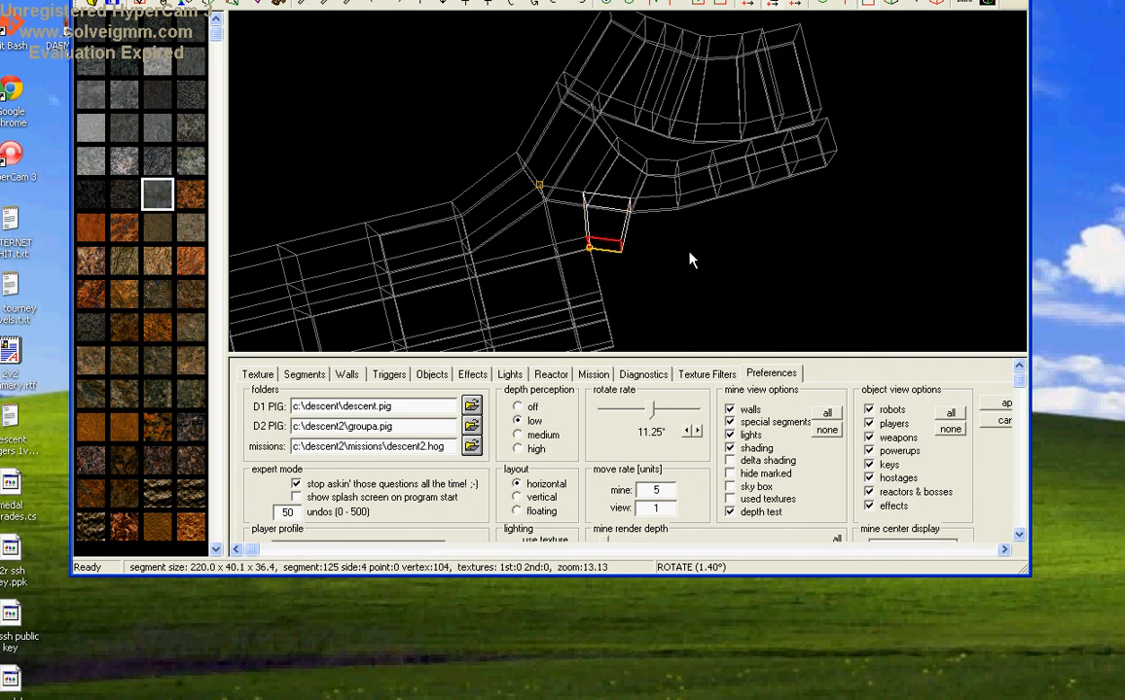
- Insert another segment beyond it under the tunnel and extend its outer side by 10 units
{"action": "key", "text": "s"}
{"action": "key", "text": "Insert"}
{"action": "key", "text": "KP_6"}
{"action": "key", "text": "KP_4"}
{"action": "key", "text": "KP_4"}
{"action": "key", "text": "s"}
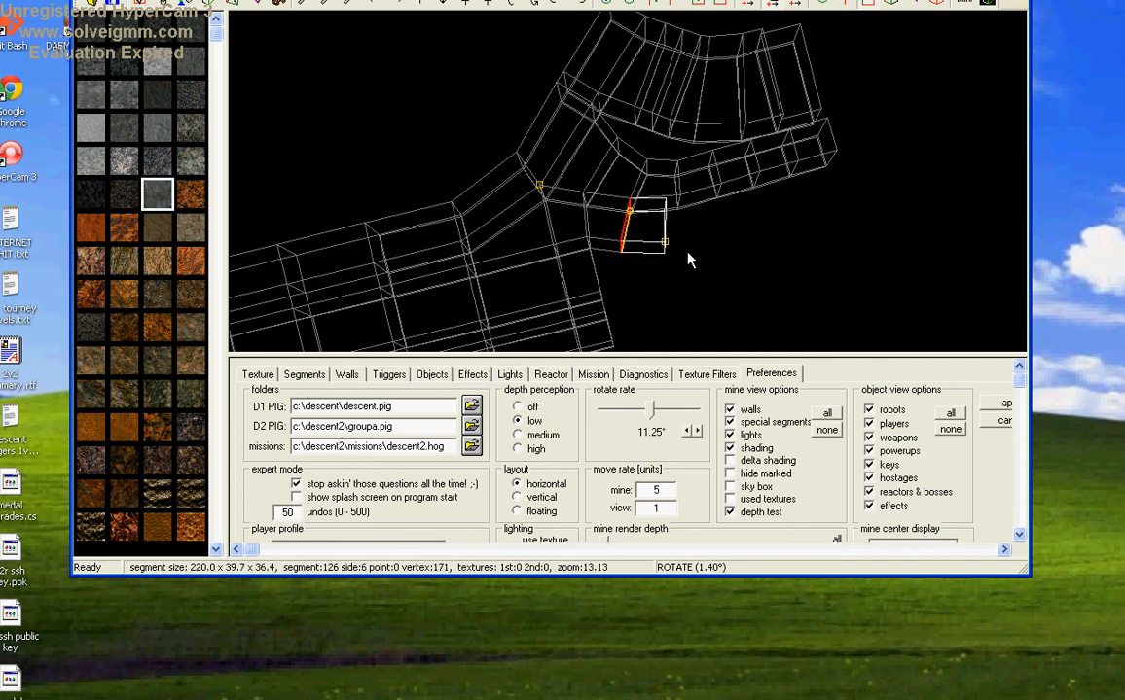
{"action": "key", "text": "shift+s"}
{"action": "key", "text": "KP_Add"}
{"action": "key", "text": "KP_Add"}
{"action": "key", "text": "s"}
{"action": "key", "text": "s"}
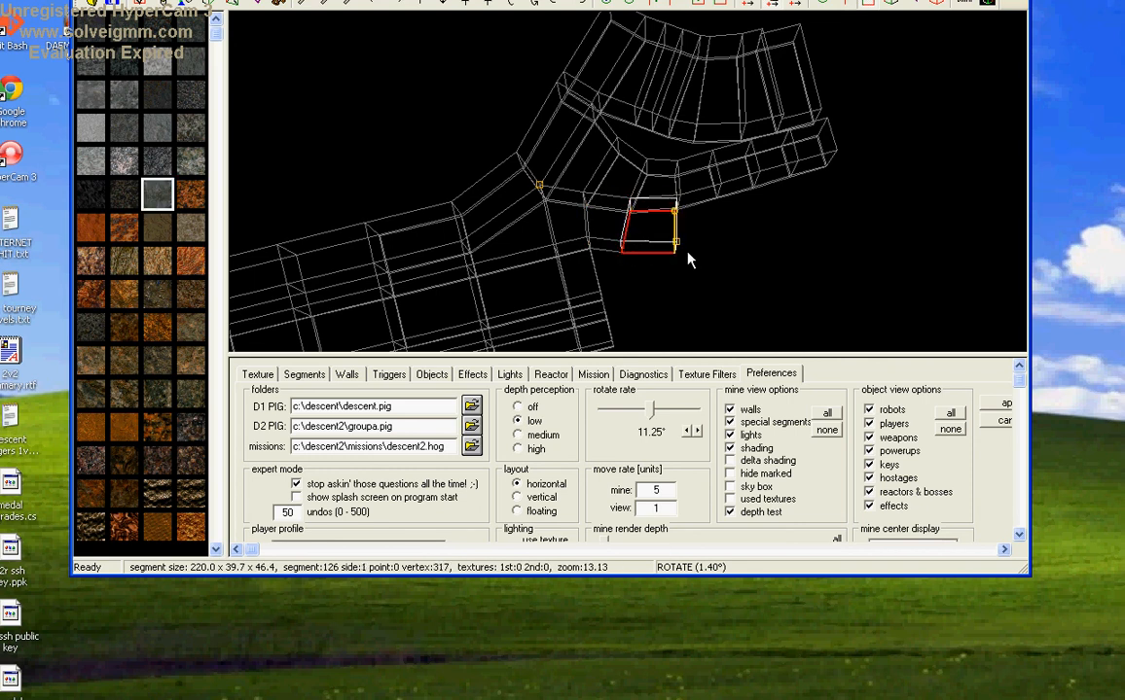
- Join the extended segment's upper outer edge to the tunnel's underside and insert a further segment from its outer side
{"action": "key", "text": "s"}
{"action": "key", "text": "s"}
{"action": "key", "text": "shift+s"}
{"action": "key", "text": "j"}
{"action": "key", "text": "s"}
{"action": "key", "text": "s"}
{"action": "key", "text": "s"}
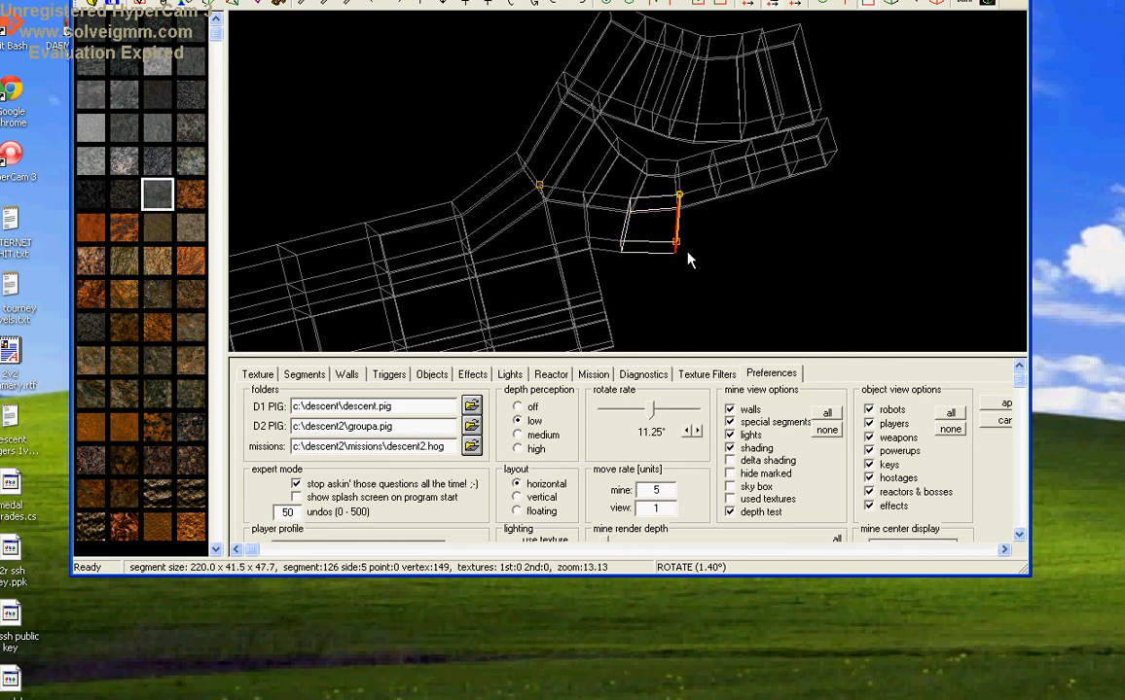
{"action": "key", "text": "Insert"}
- Examine how the new segments beneath the curved tunnel fit into the passage leading from the starting area
{"action": "scroll", "coordinate": [688, 251], "scroll_direction": "up", "scroll_amount": 4}
{"action": "middle_click_drag", "start_coordinate": [688, 251], "coordinate": [656, 163]}
{"action": "scroll", "coordinate": [702, 142], "scroll_direction": "down", "scroll_amount": 6}
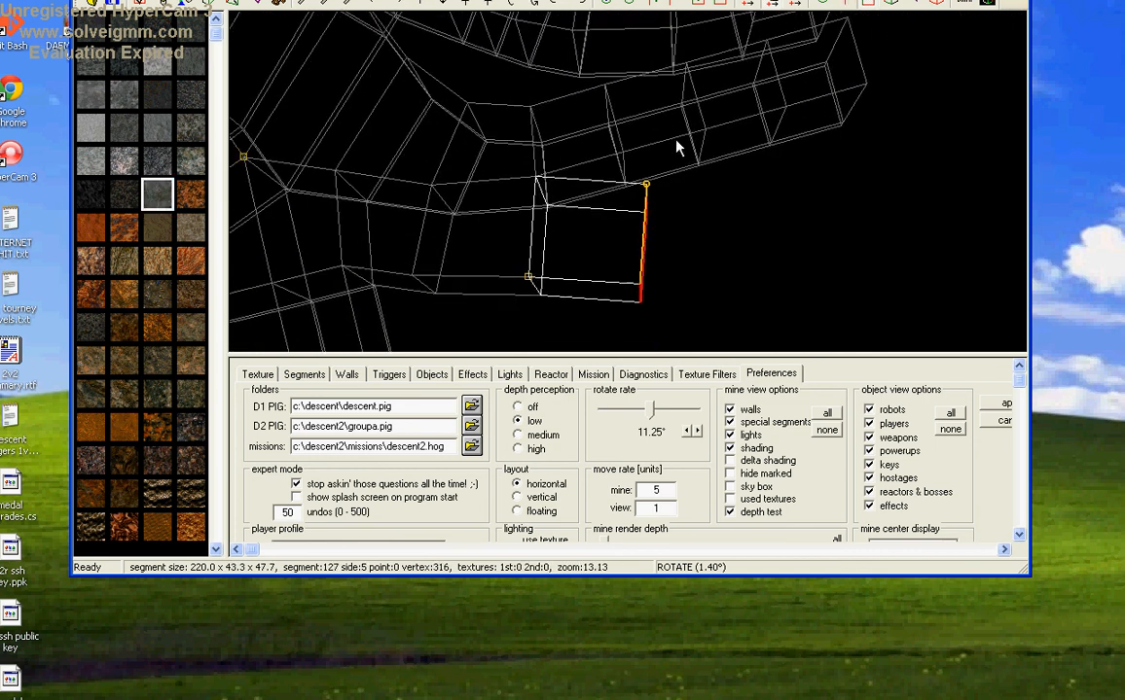
{"action": "scroll", "coordinate": [676, 146], "scroll_direction": "down", "scroll_amount": 8}
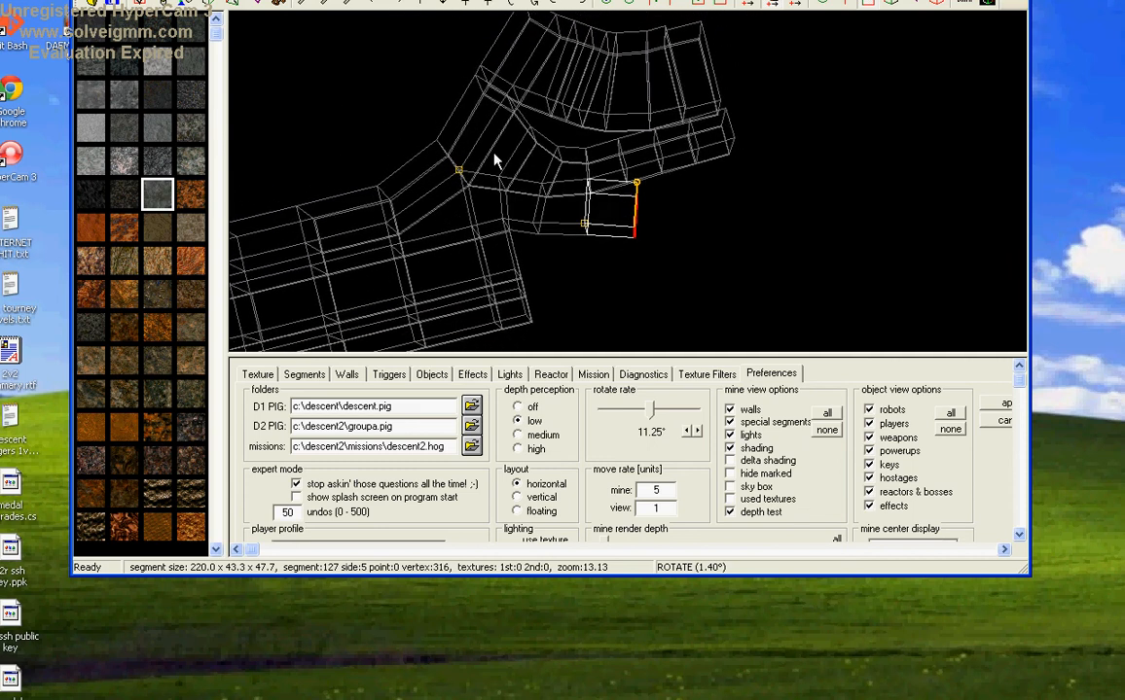
{"action": "scroll", "coordinate": [554, 107], "scroll_direction": "down", "scroll_amount": 4}
{"action": "middle_click_drag", "start_coordinate": [434, 135], "coordinate": [620, 93]}
{"action": "middle_click_drag", "start_coordinate": [467, 213], "coordinate": [600, 213]}
{"action": "left_click", "coordinate": [323, 289]}
{"action": "left_click", "coordinate": [312, 279]}
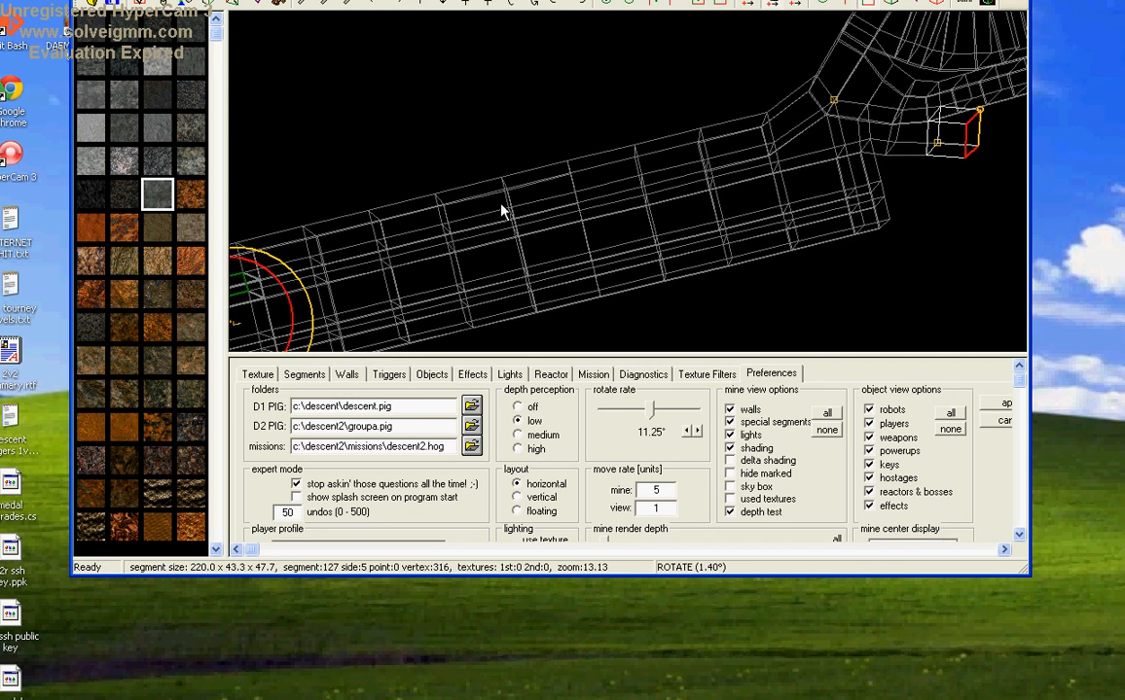
{"action": "middle_click_drag", "start_coordinate": [773, 219], "coordinate": [674, 251]}
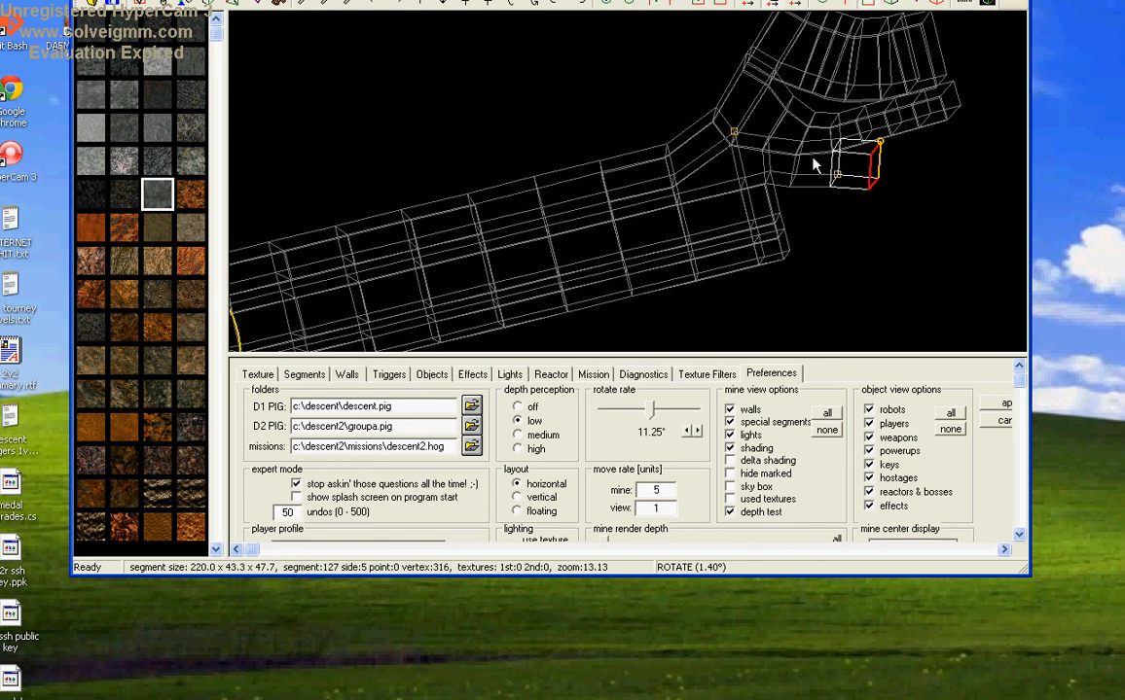